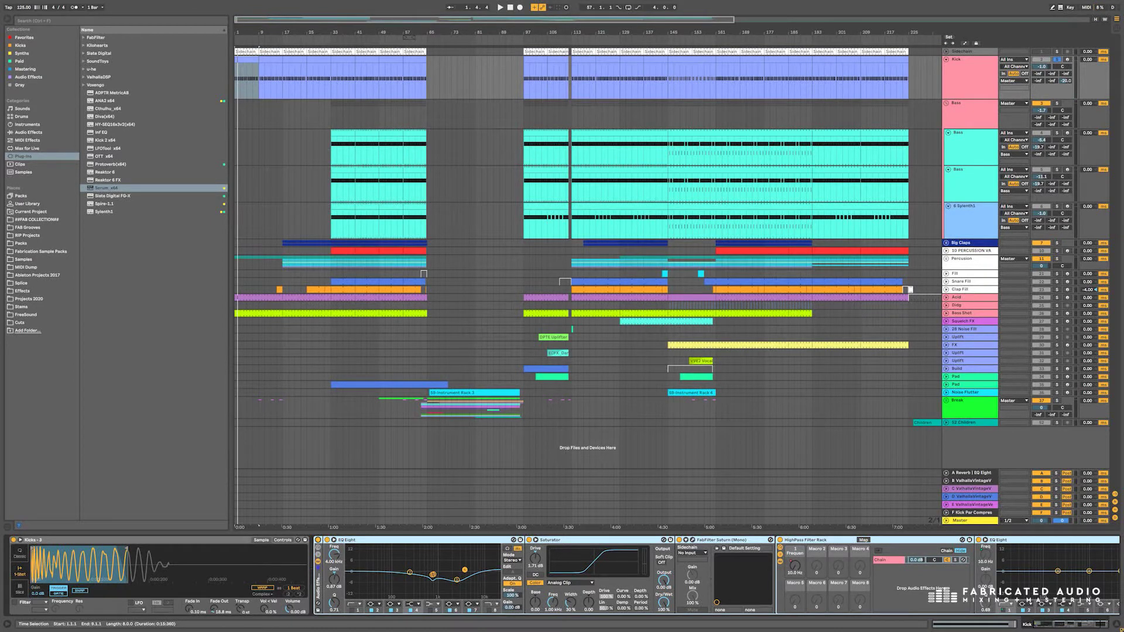
- Audition the soloed Kick track from the start and move the insert marker to bar 17
{"action": "key", "text": "space"}
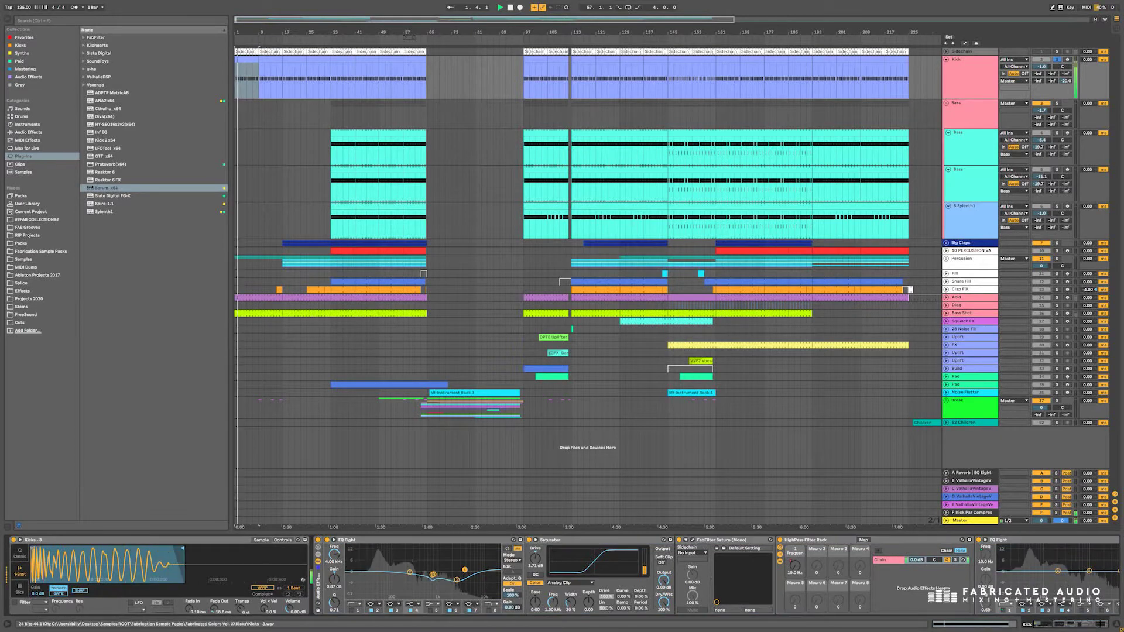
{"action": "key", "text": "space"}
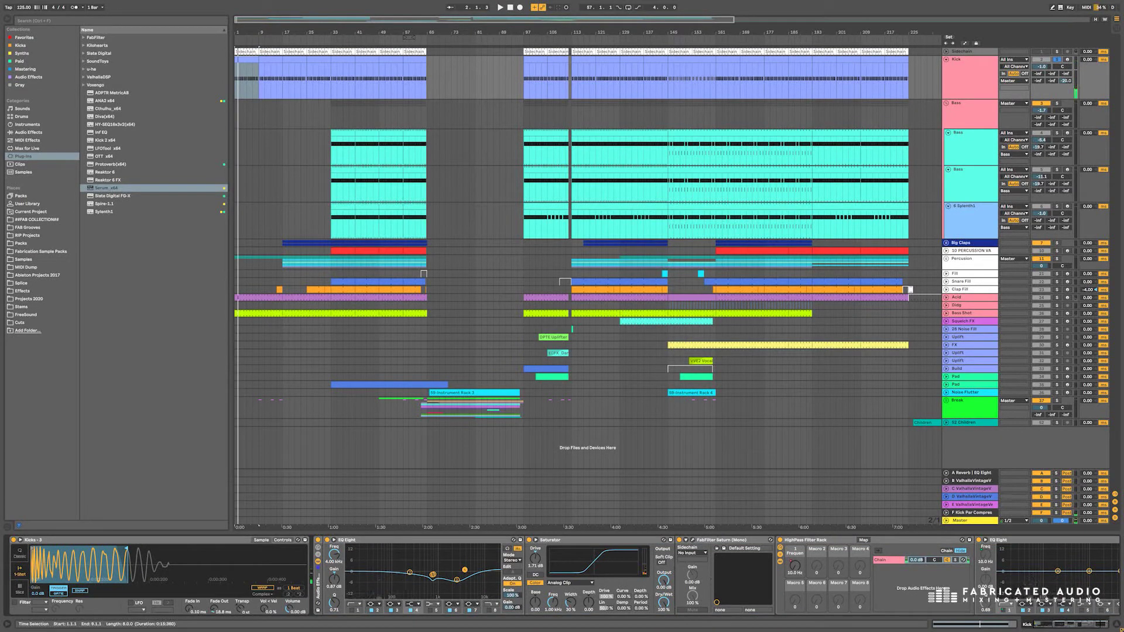
{"action": "left_click", "coordinate": [276, 88]}
{"action": "key", "text": "Right"}
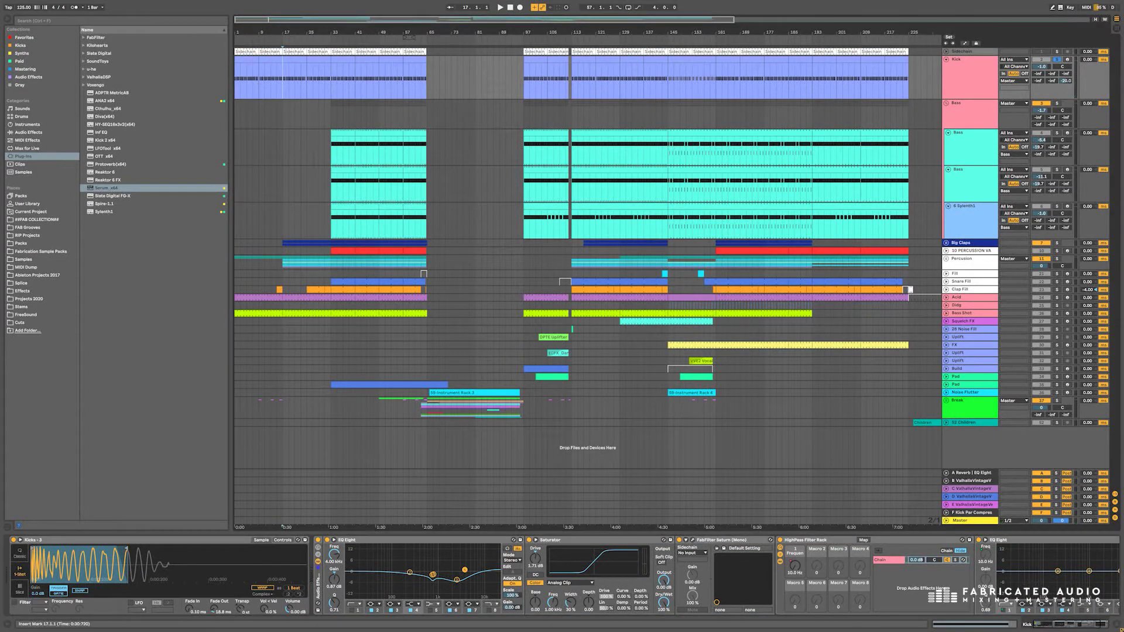
{"action": "key", "text": "plus"}
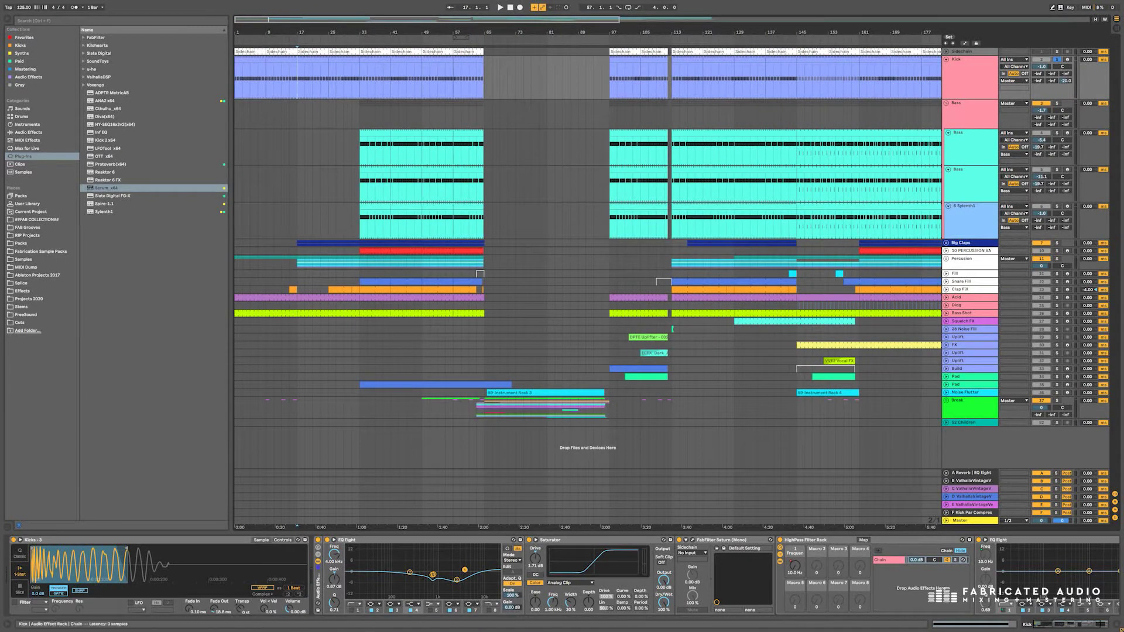
{"action": "left_click", "coordinate": [380, 540]}
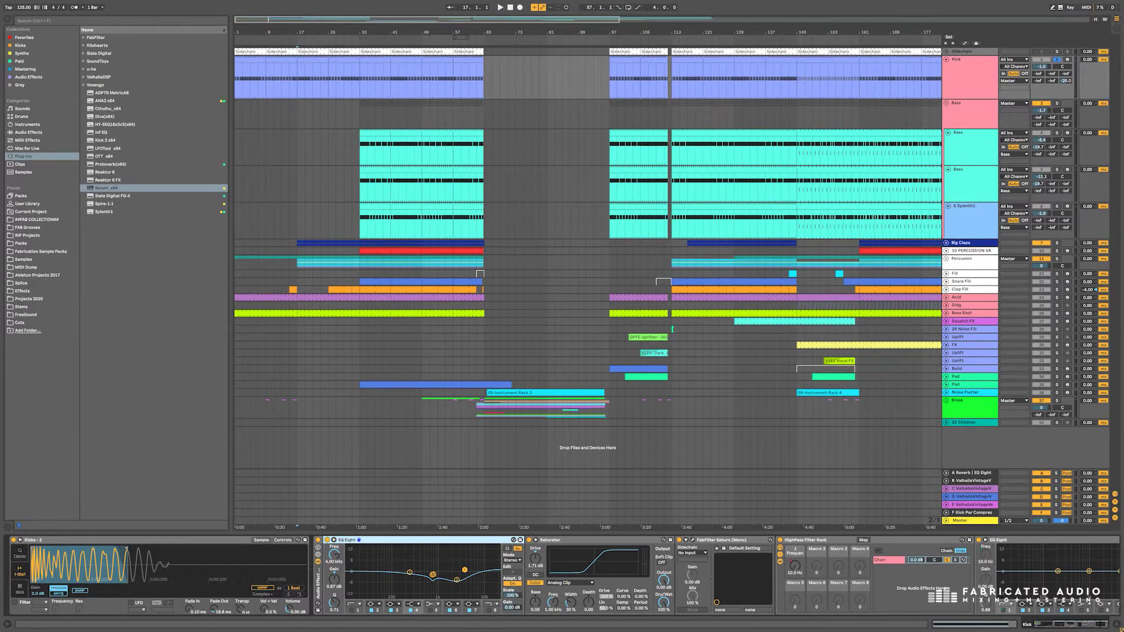
{"action": "scroll", "coordinate": [562, 574], "scroll_direction": "right", "scroll_amount": 3}
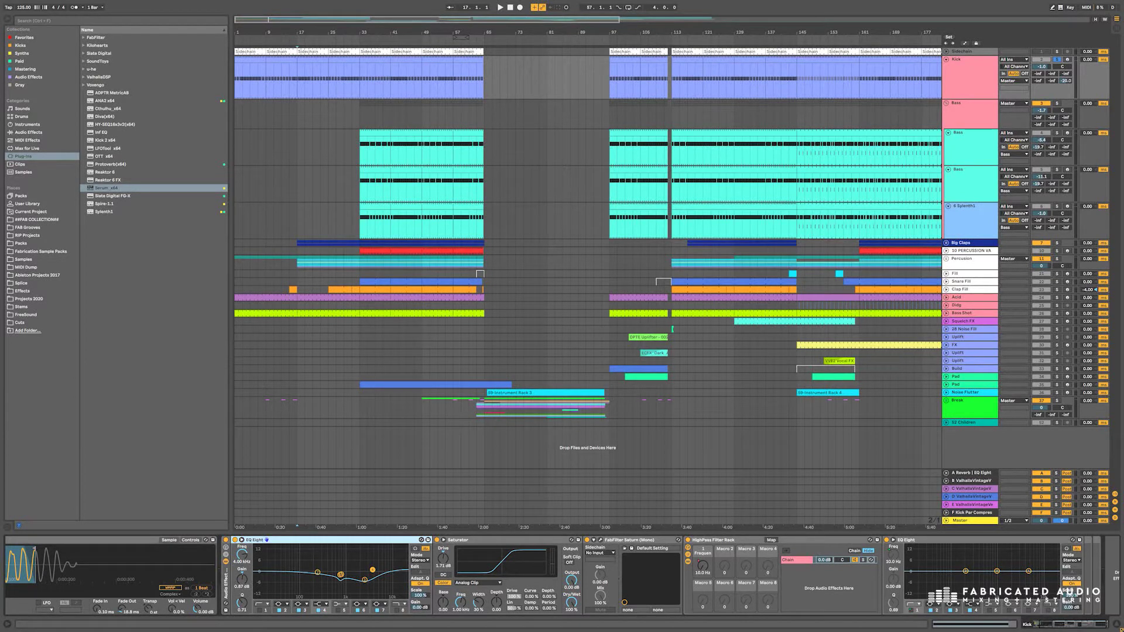
{"action": "scroll", "coordinate": [562, 574], "scroll_direction": "right", "scroll_amount": 1}
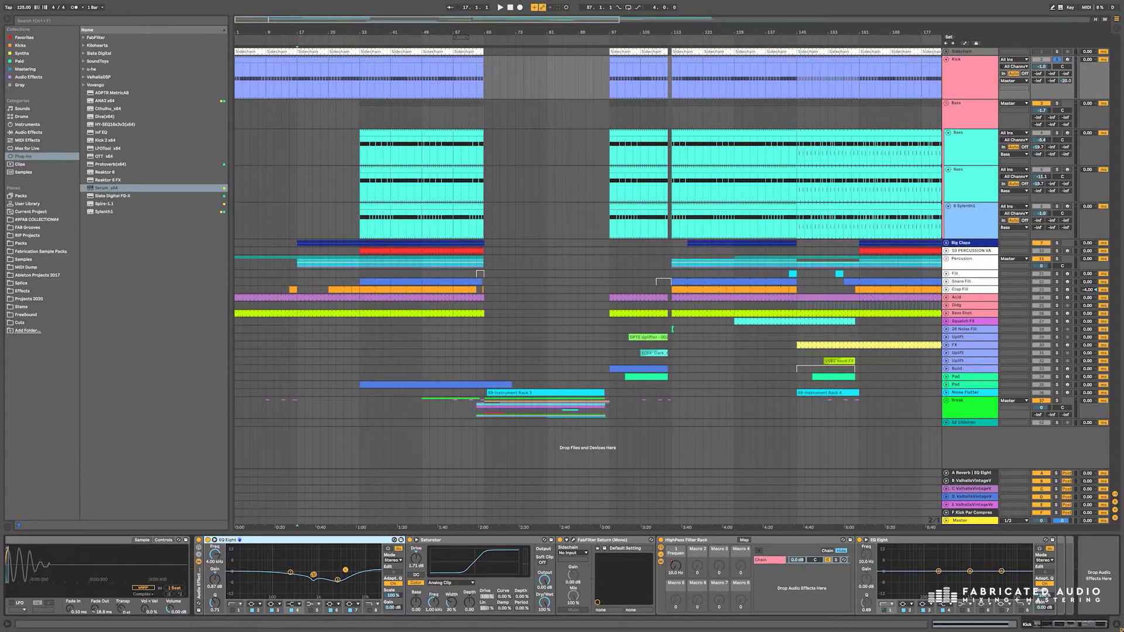
{"action": "left_click", "coordinate": [602, 540]}
{"action": "key", "text": "space"}
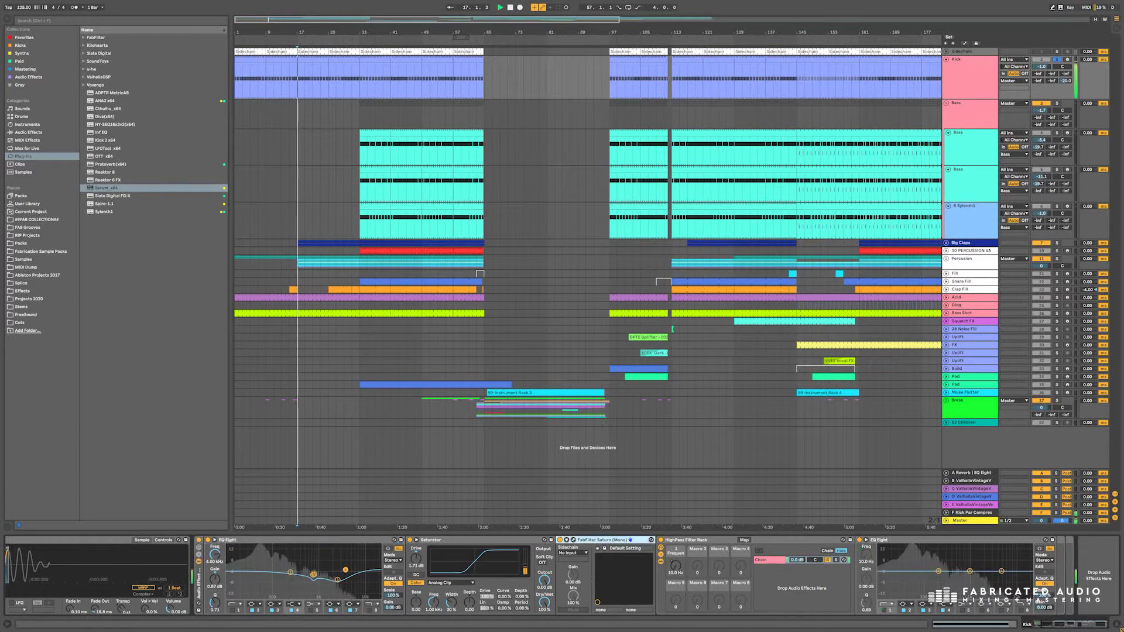
{"action": "key", "text": "space"}
- Audition the Kick with its effects chain from bar 33
{"action": "left_click", "coordinate": [359, 78]}
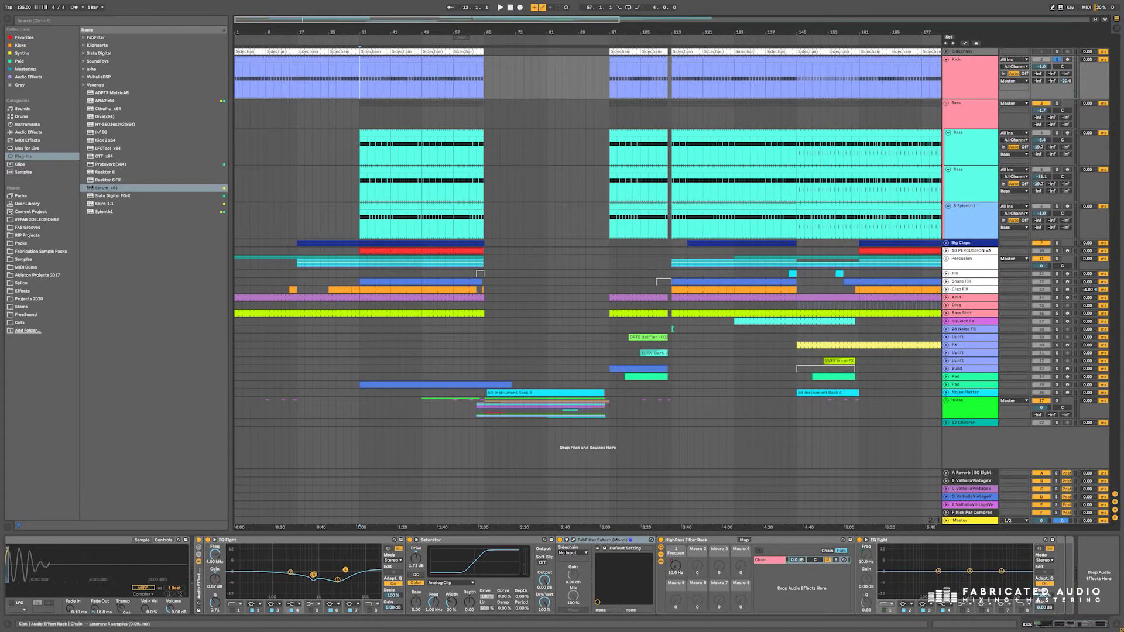
{"action": "key", "text": "space"}
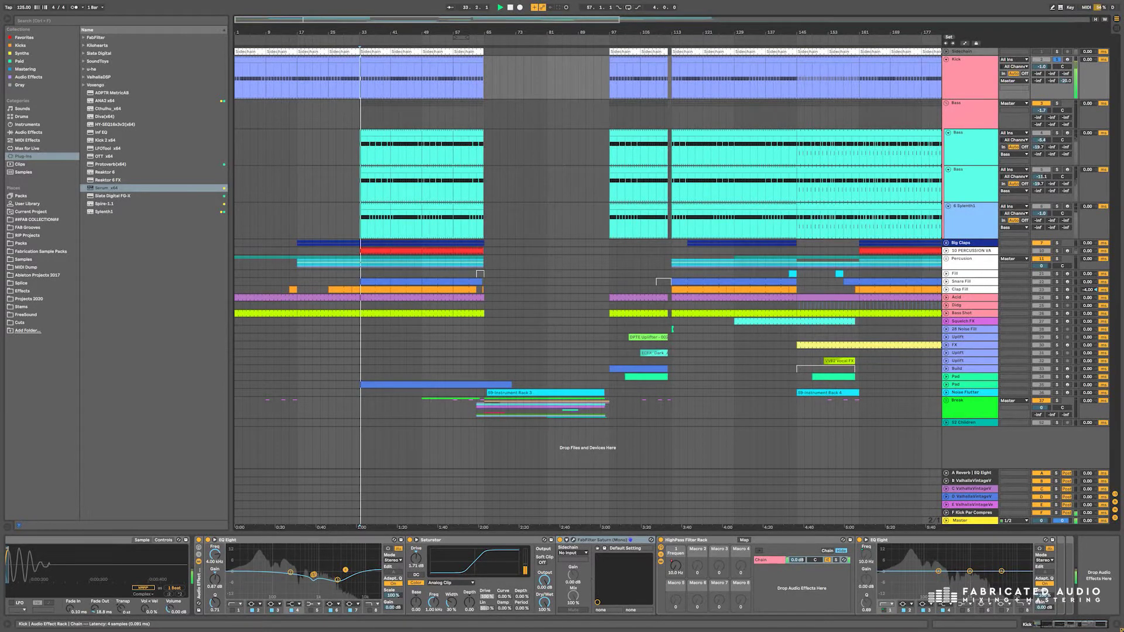
{"action": "key", "text": "space"}
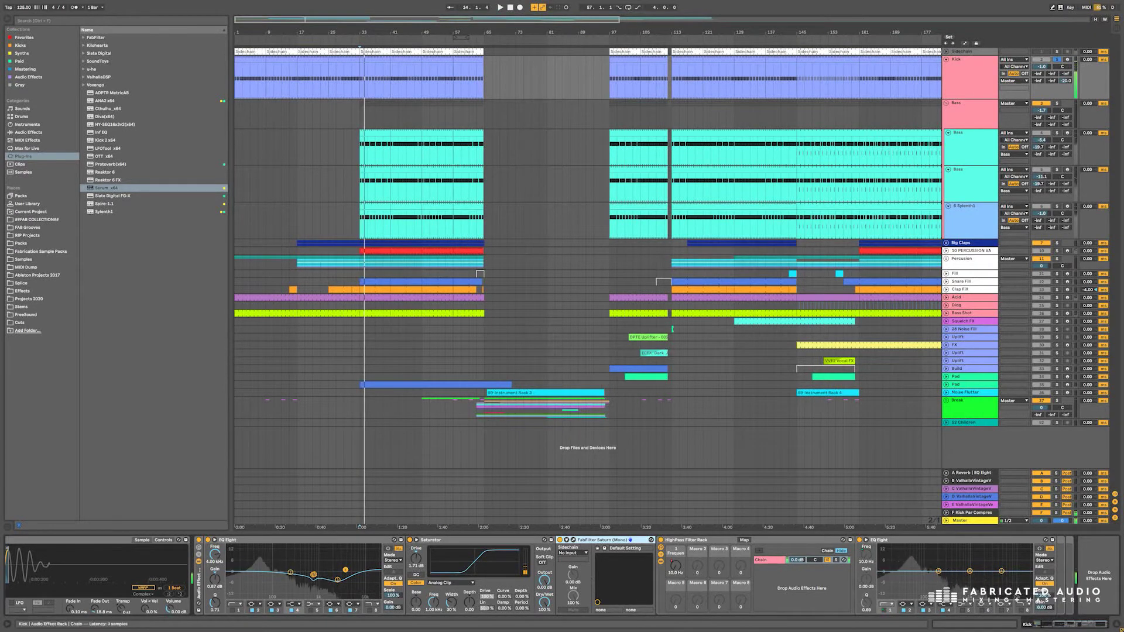
{"action": "key", "text": "space"}
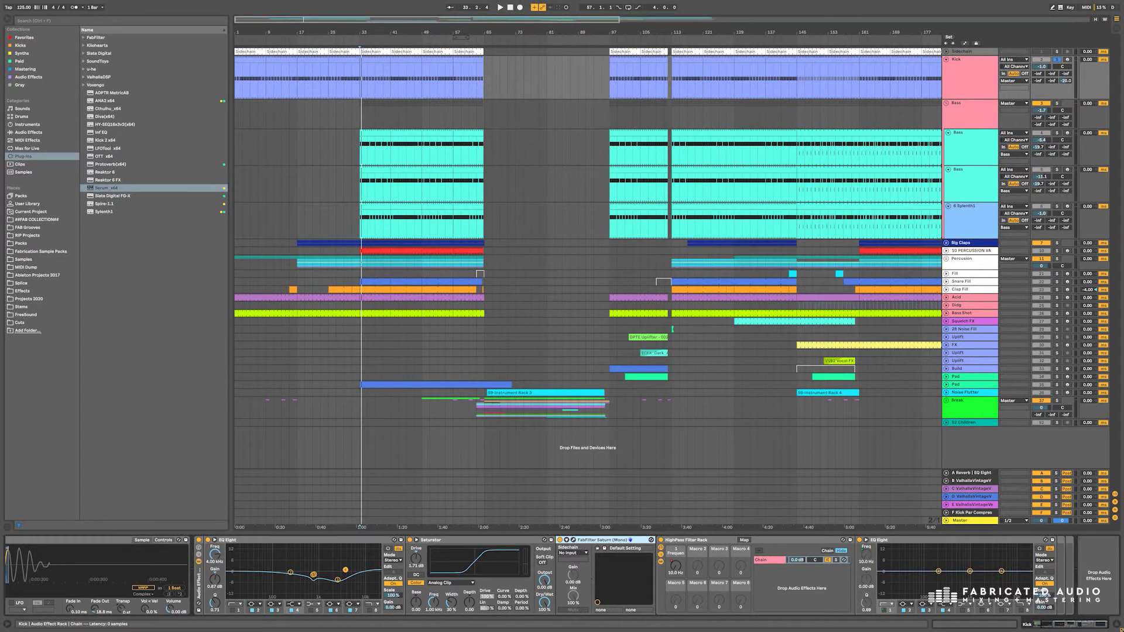
- Show the arrangement's automation and display the Kick's HighPass Filter Rack frequency envelope across the whole track
{"action": "double_click", "coordinate": [686, 540]}
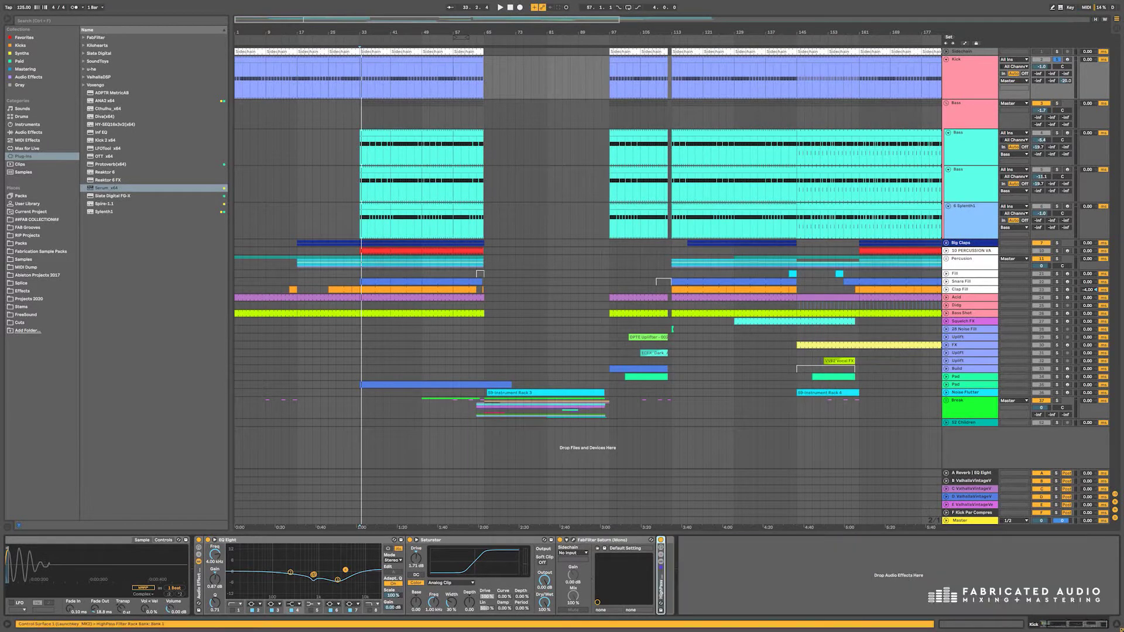
{"action": "double_click", "coordinate": [661, 579]}
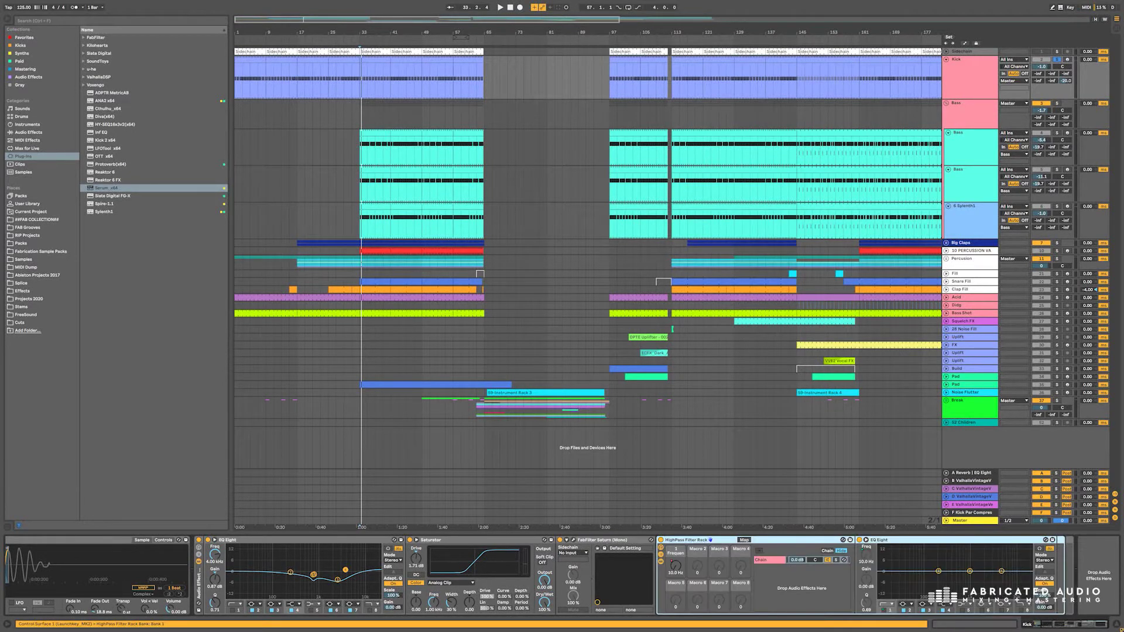
{"action": "key", "text": "a"}
{"action": "left_click", "coordinate": [970, 66]}
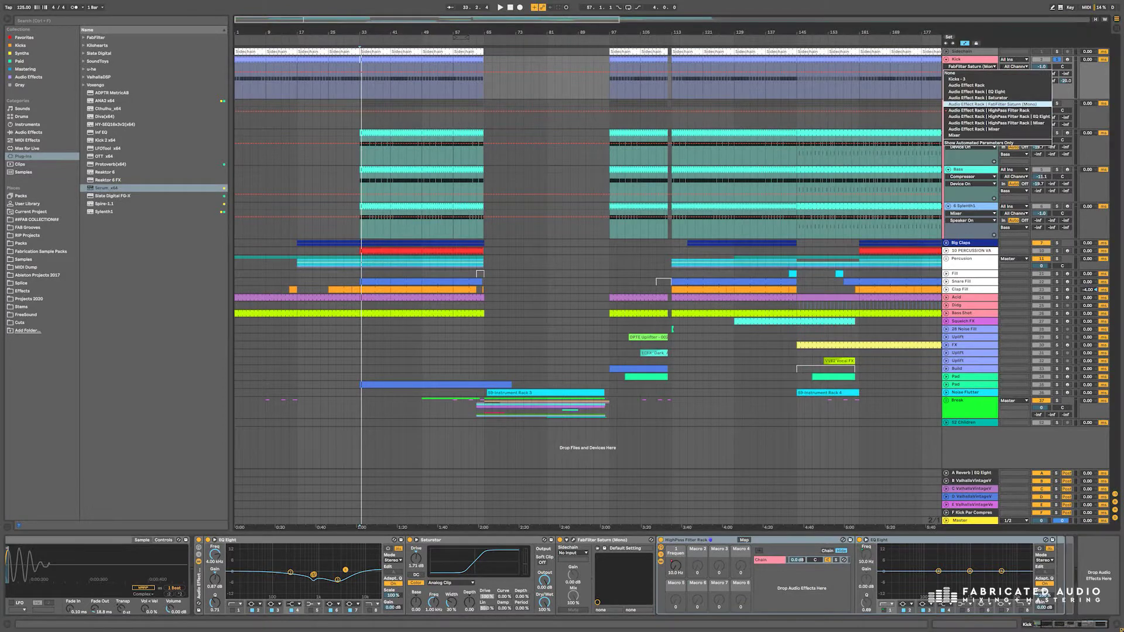
{"action": "left_click", "coordinate": [989, 110]}
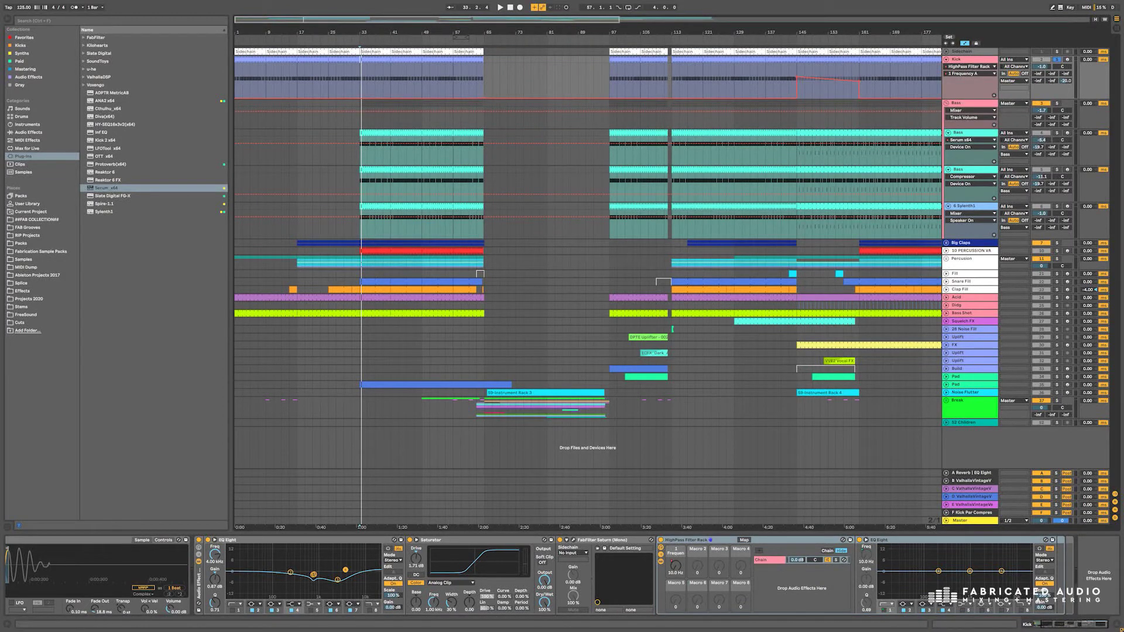
{"action": "key", "text": "minus"}
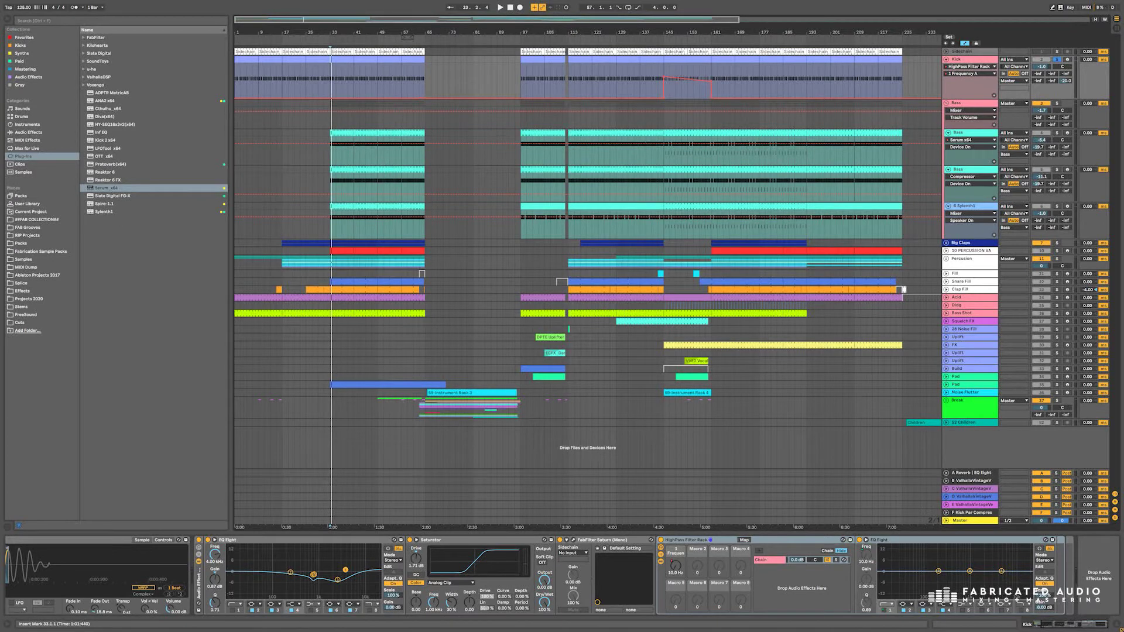
- Unfold the Master track to view its HighPass Filter Rack frequency automation, and fold it again
{"action": "left_click", "coordinate": [946, 520]}
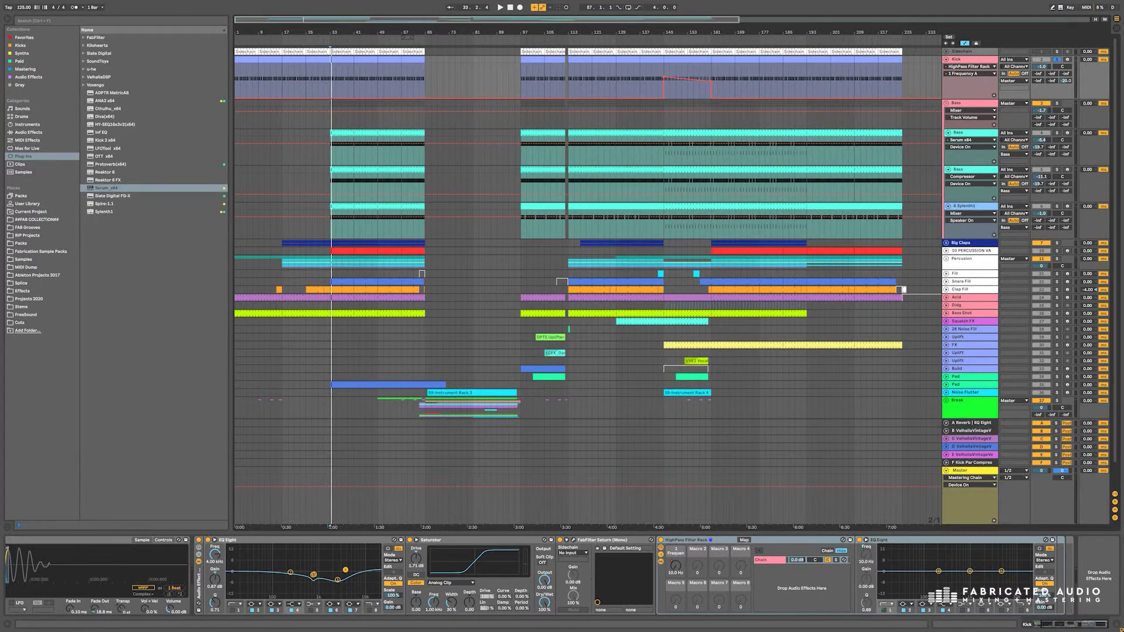
{"action": "left_click", "coordinate": [969, 478]}
{"action": "left_click", "coordinate": [969, 508]}
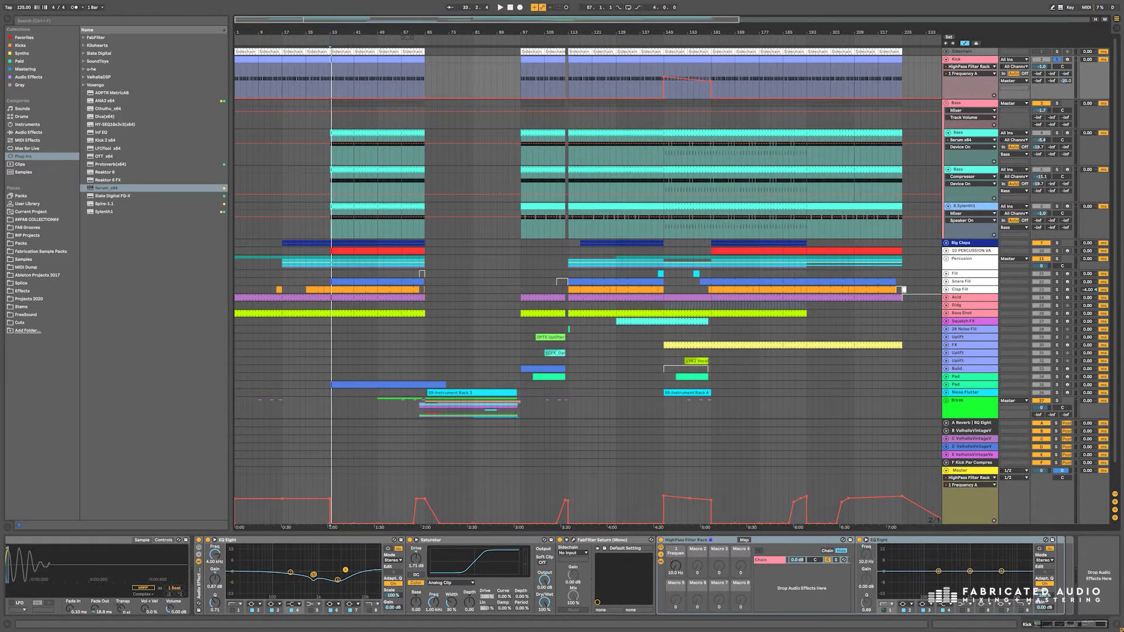
{"action": "left_click", "coordinate": [946, 471]}
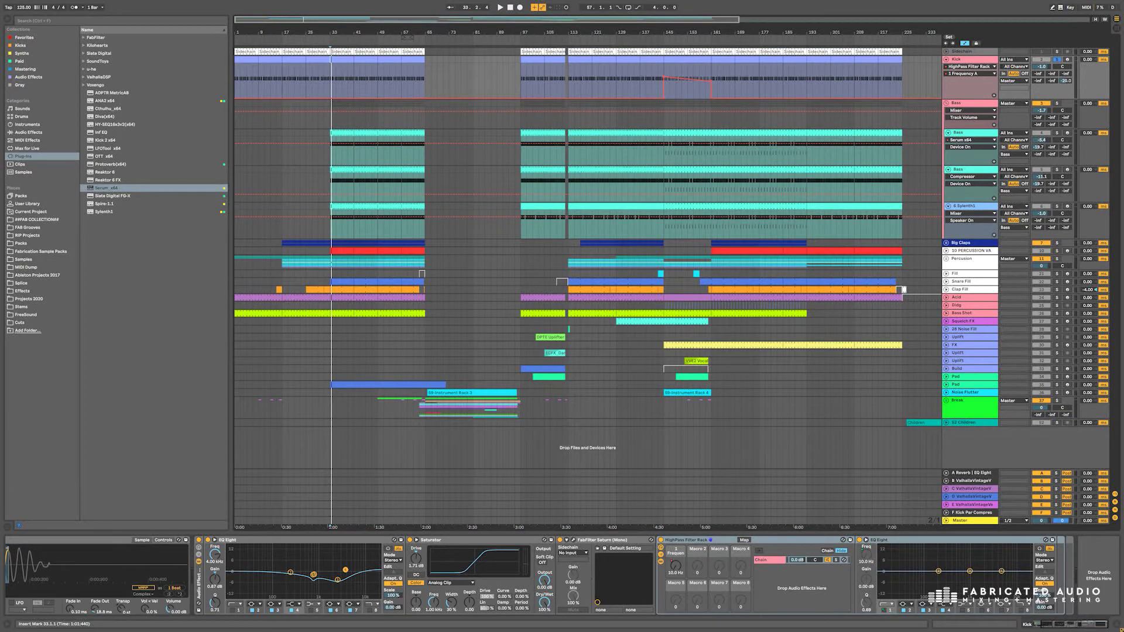
{"action": "key", "text": "space"}
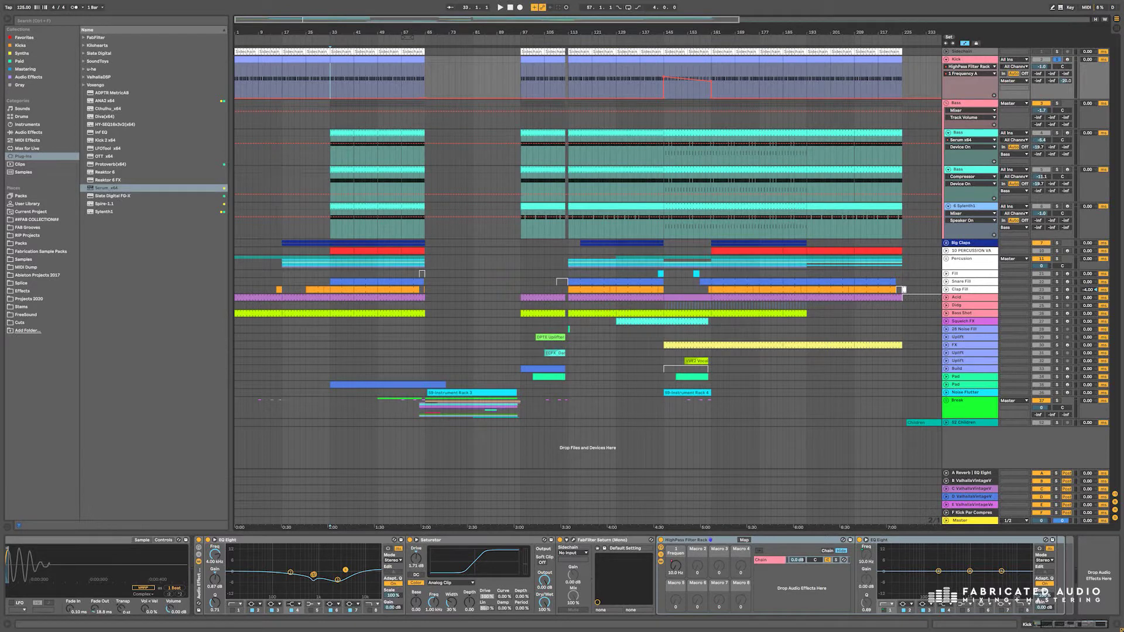
- Inspect the Kick Par Compressor return's devices, viewing its EQ Eight curve in the enlarged display and collapsing it again
{"action": "left_click", "coordinate": [971, 512]}
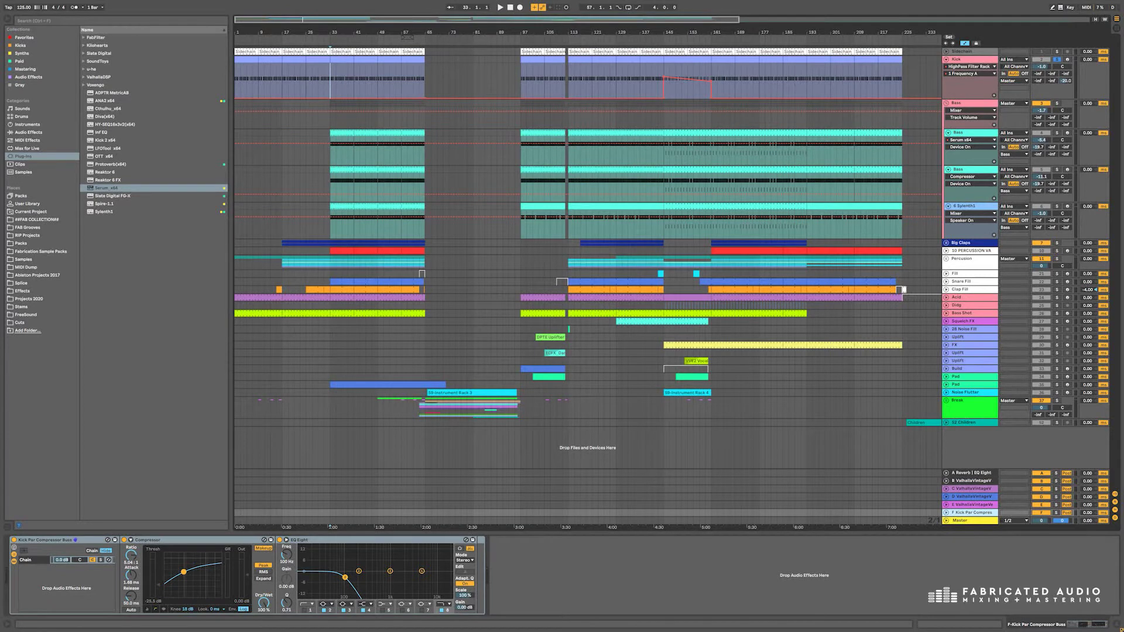
{"action": "left_click", "coordinate": [286, 539]}
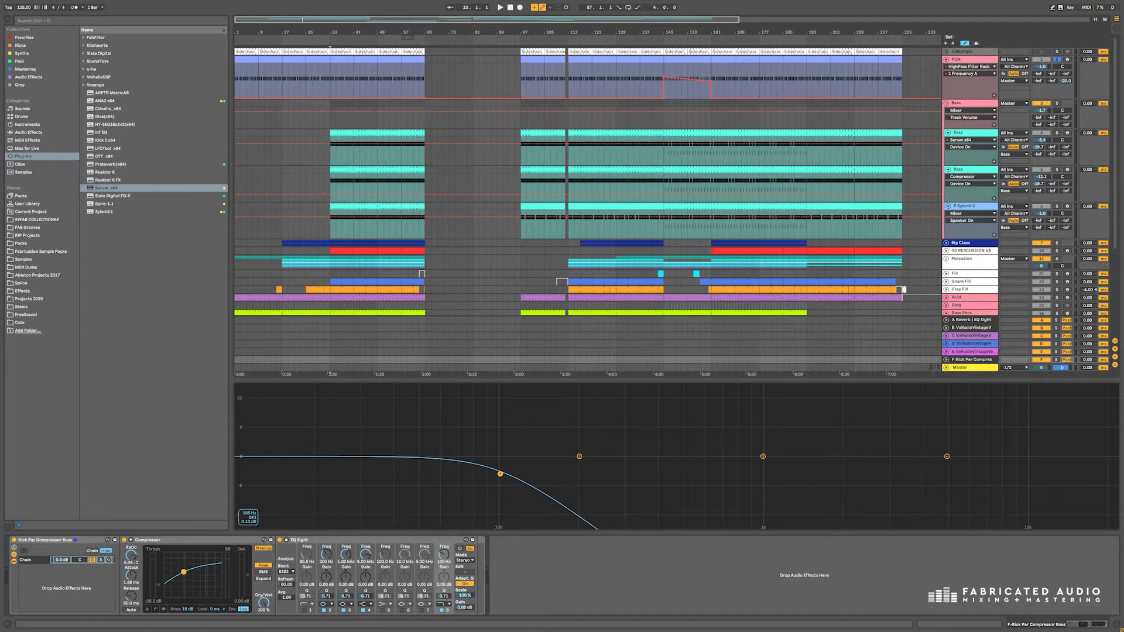
{"action": "left_click", "coordinate": [286, 539]}
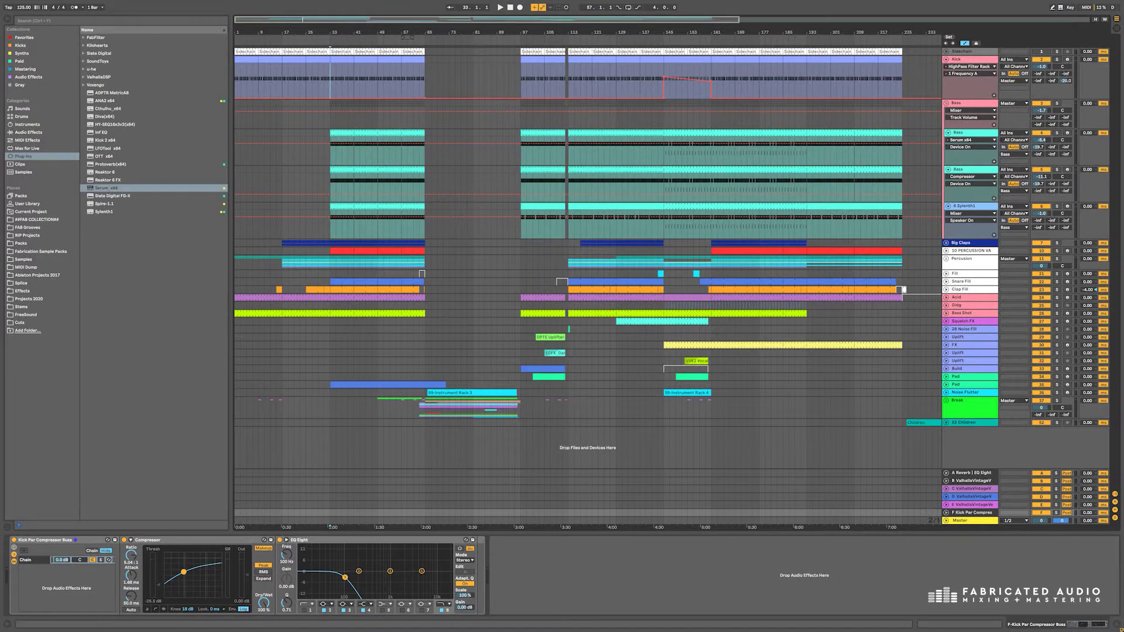
- Fold the Kick track and audition the soloed Bass group from bar 33
{"action": "left_click", "coordinate": [946, 59]}
{"action": "left_click", "coordinate": [957, 67]}
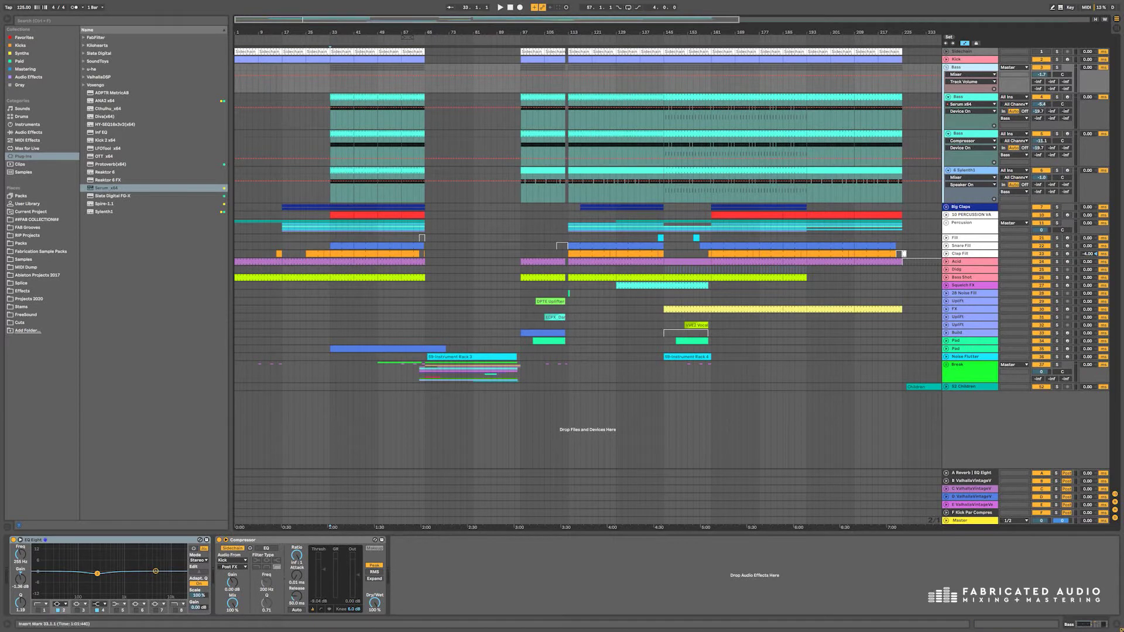
{"action": "left_click", "coordinate": [330, 81]}
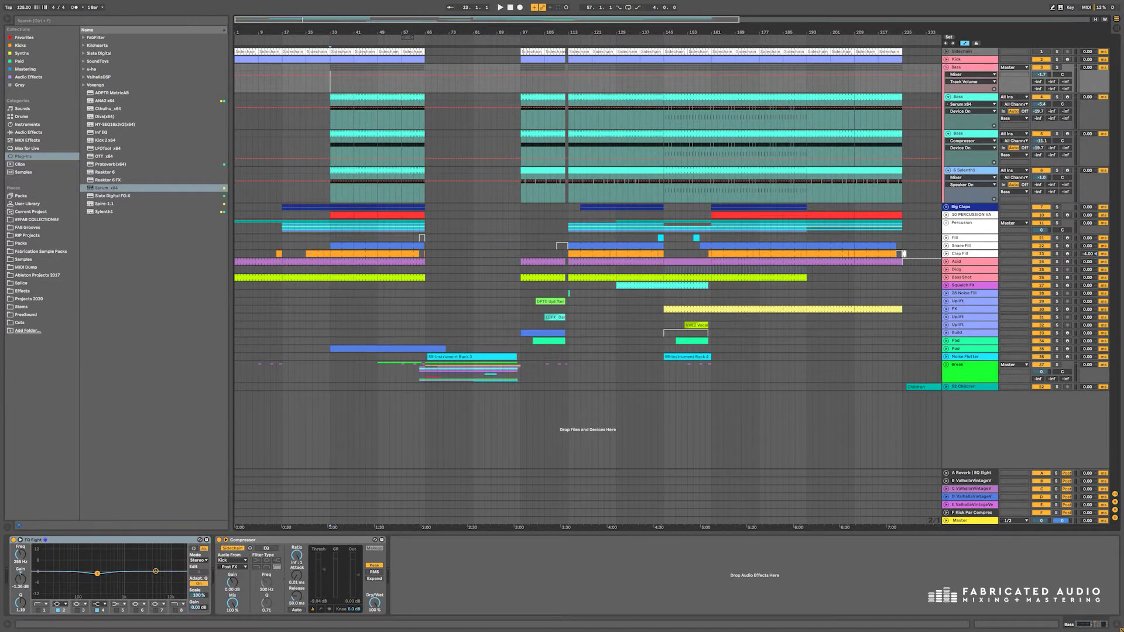
{"action": "key", "text": "space"}
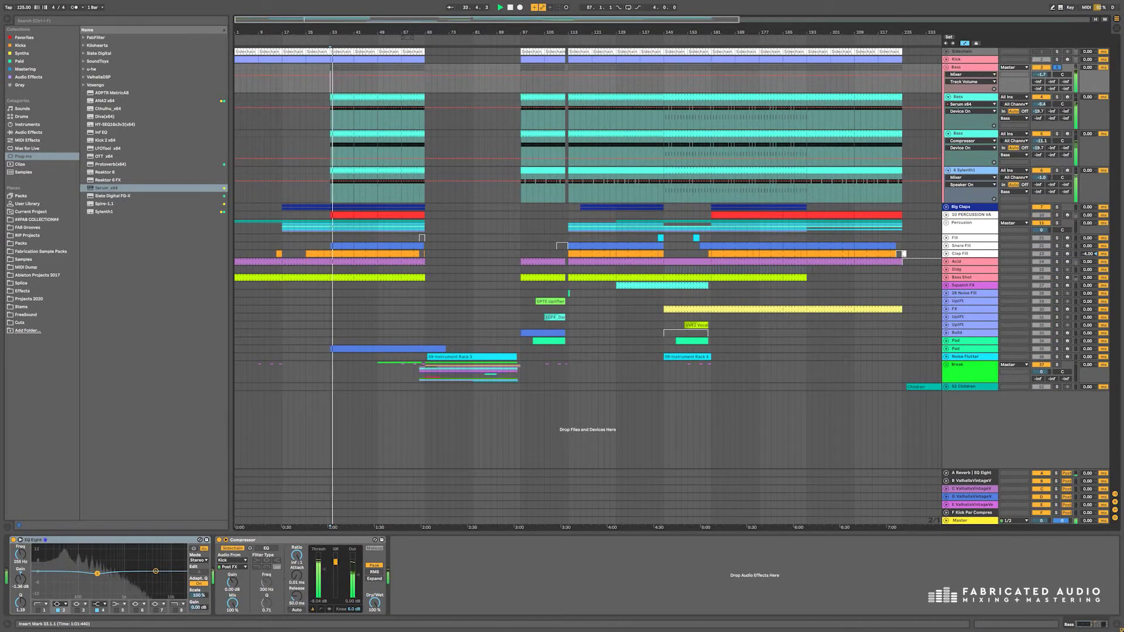
{"action": "key", "text": "space"}
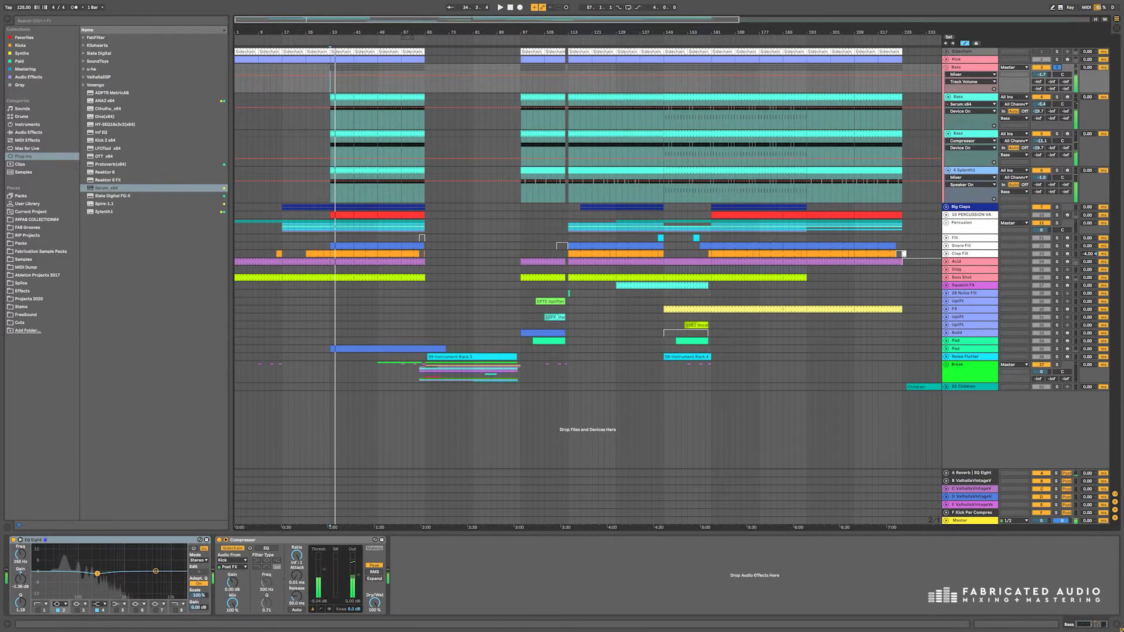
- Solo the first and second Bass tracks inside the group in turn, playing each to hear its device chain
{"action": "left_click", "coordinate": [969, 96]}
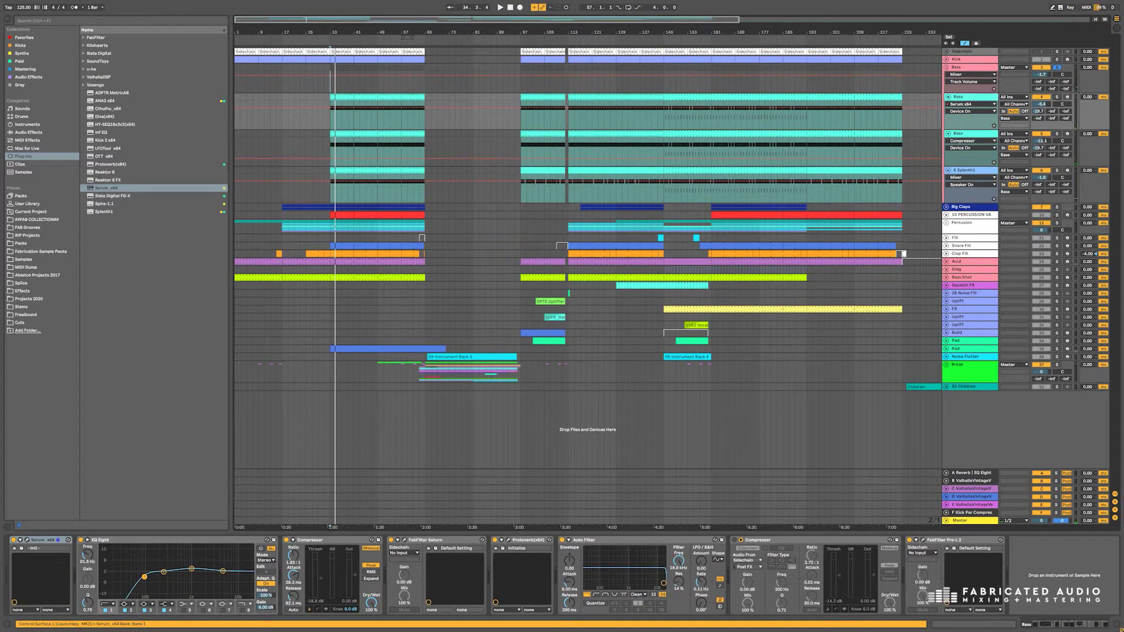
{"action": "key", "text": "space"}
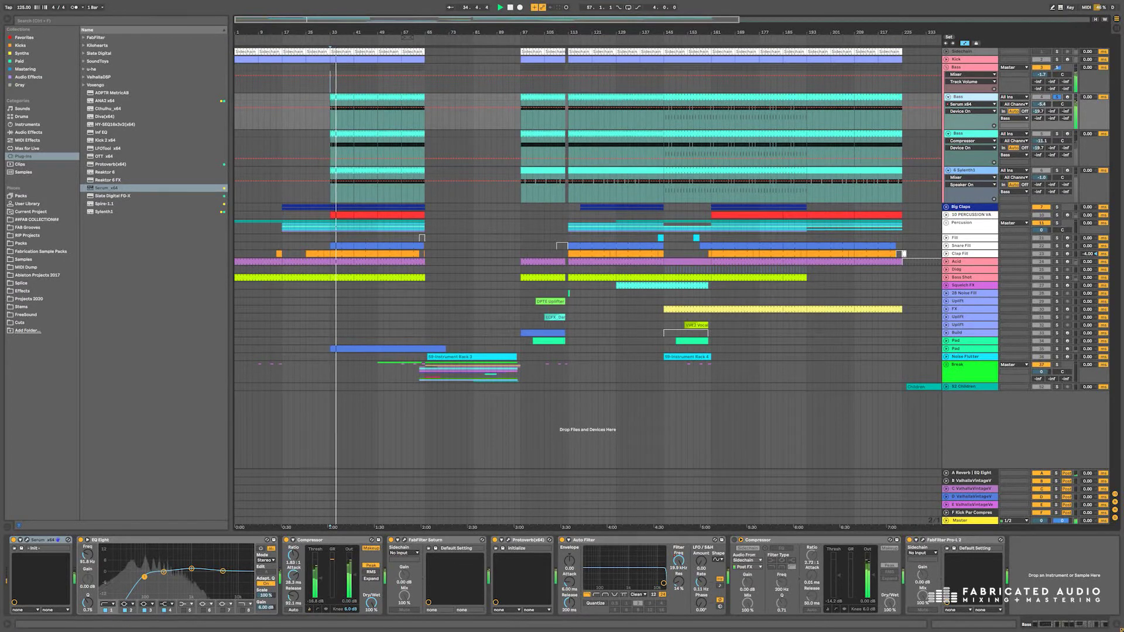
{"action": "key", "text": "Down"}
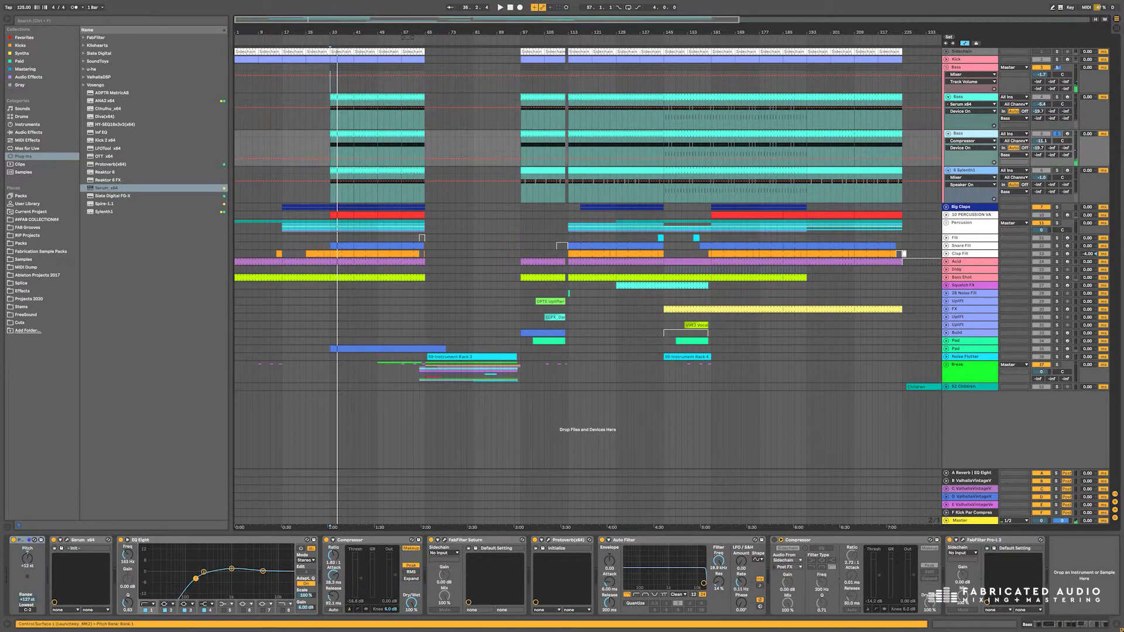
{"action": "key", "text": "space"}
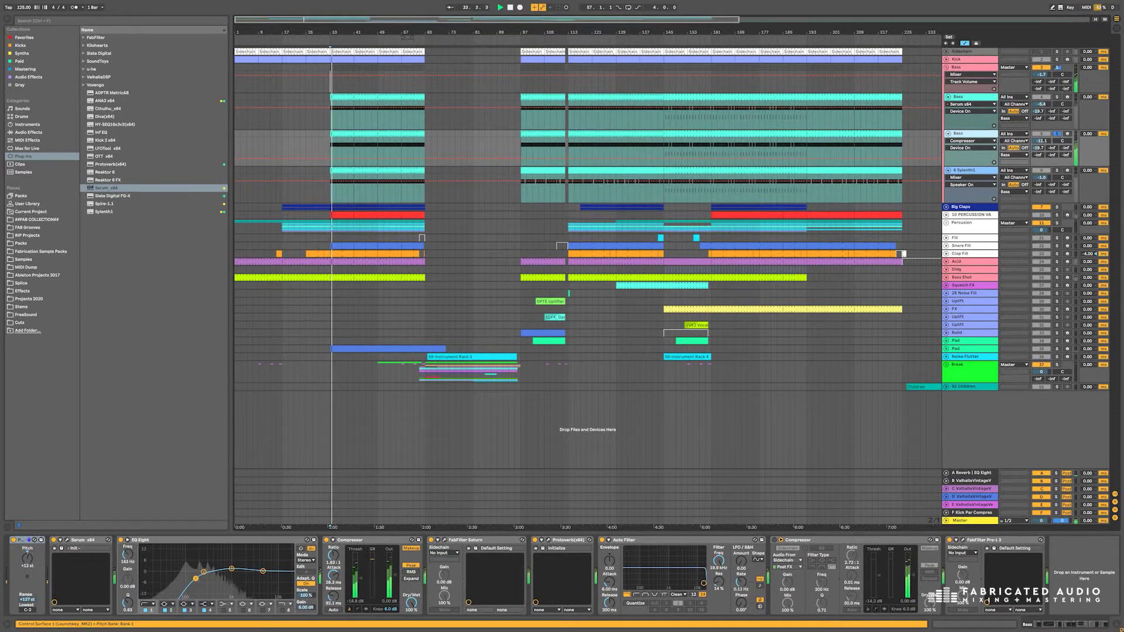
{"action": "key", "text": "space"}
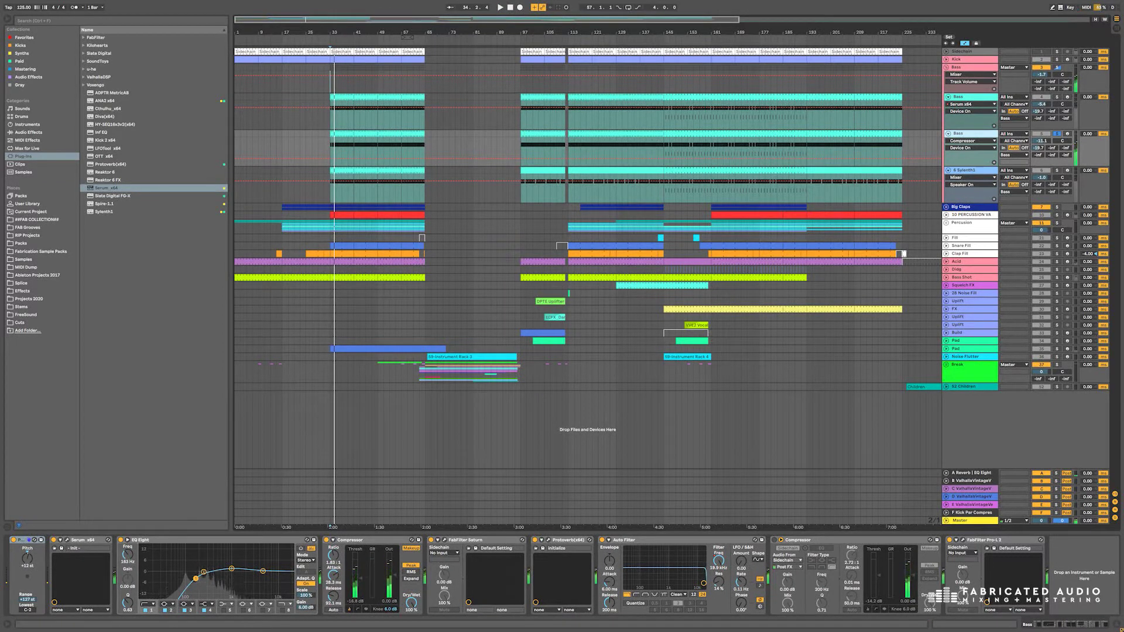
- Solo the Sylenth1 track in the Bass group and play it
{"action": "left_click", "coordinate": [969, 170]}
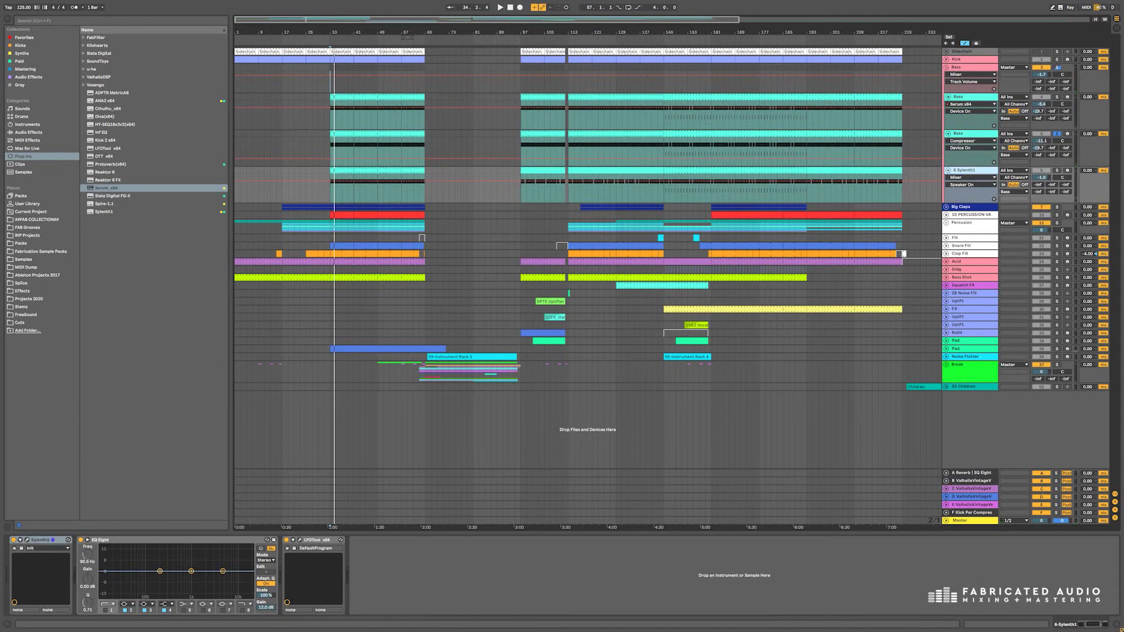
{"action": "key", "text": "s"}
{"action": "key", "text": "space"}
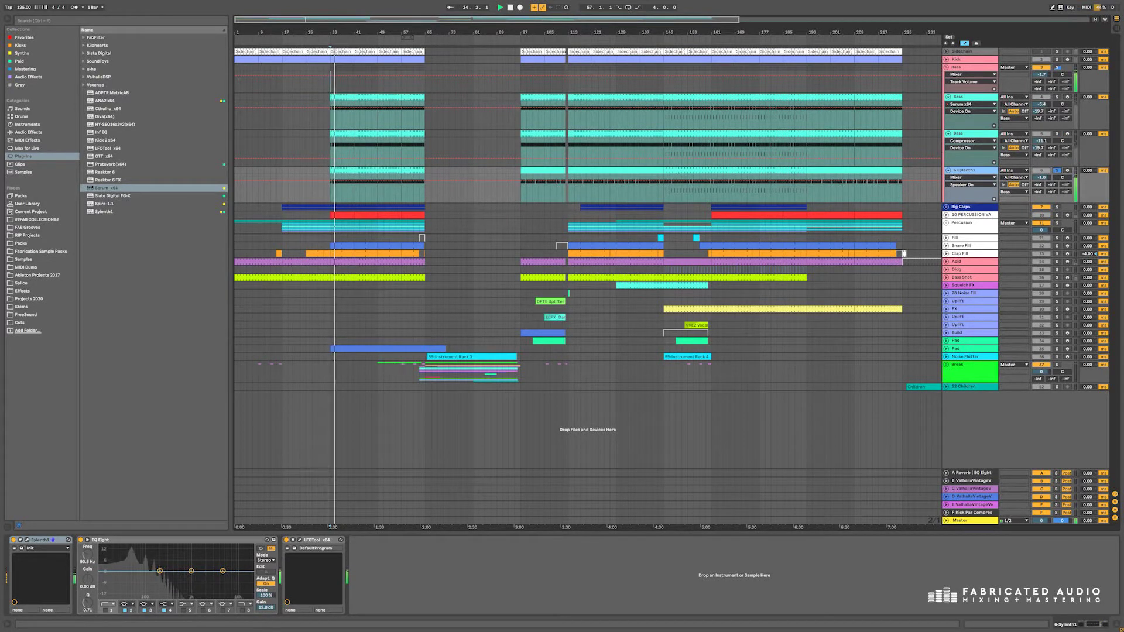
- Stop playback, unsolo the Sylenth1 track, and compare the device chains of the first and second Bass tracks
{"action": "key", "text": "space"}
{"action": "key", "text": "s"}
{"action": "left_click", "coordinate": [970, 97]}
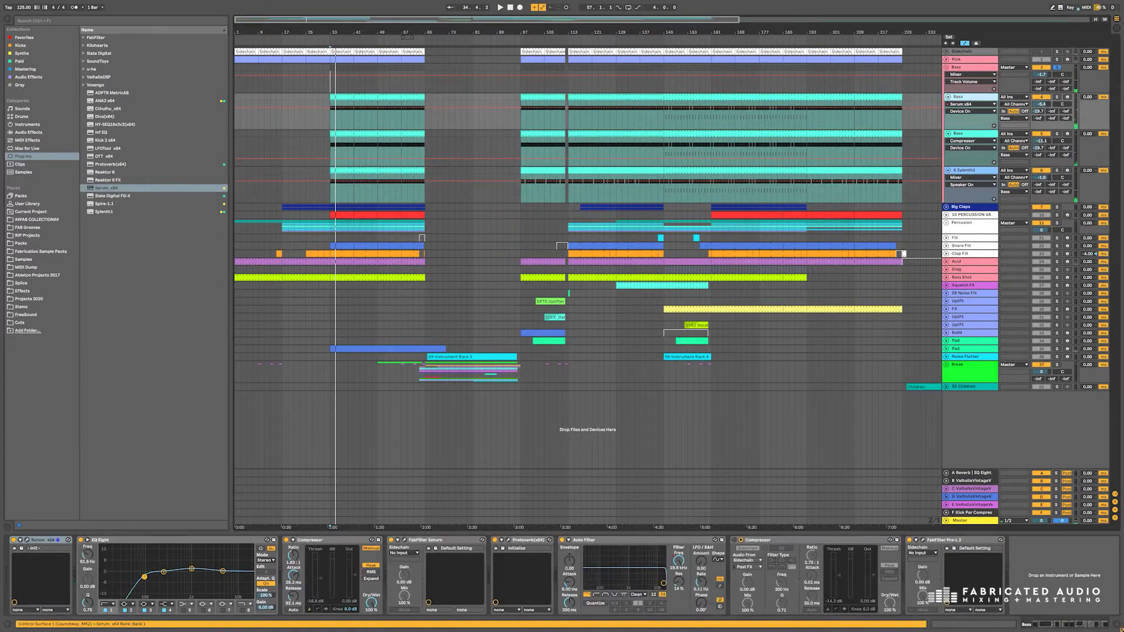
{"action": "left_click", "coordinate": [42, 540]}
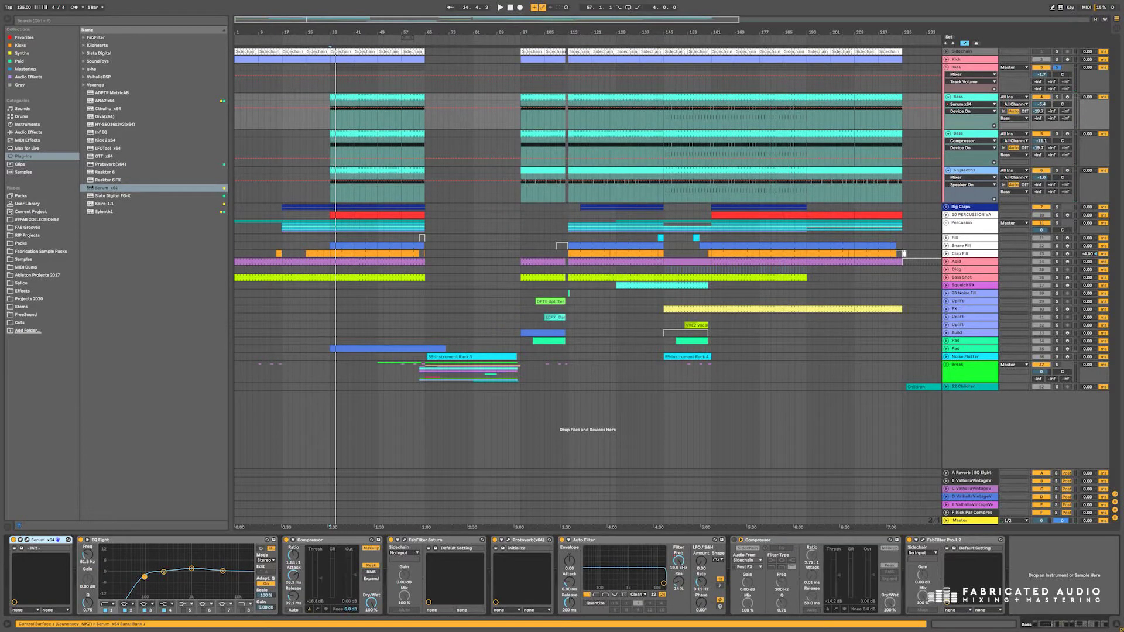
{"action": "left_click", "coordinate": [970, 133]}
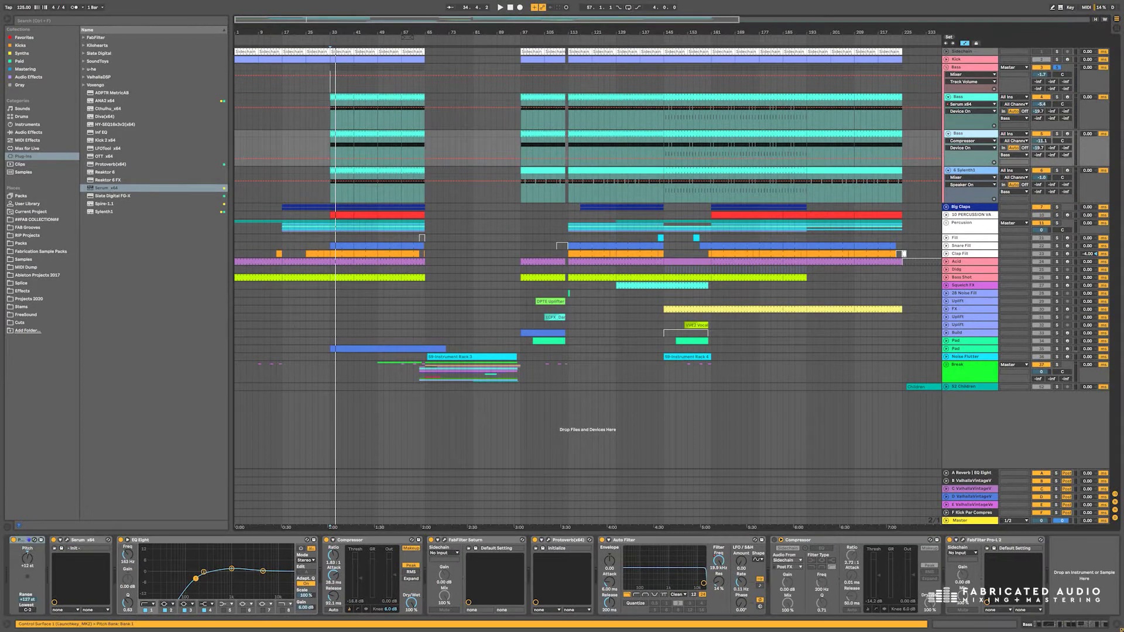
{"action": "left_click", "coordinate": [969, 97]}
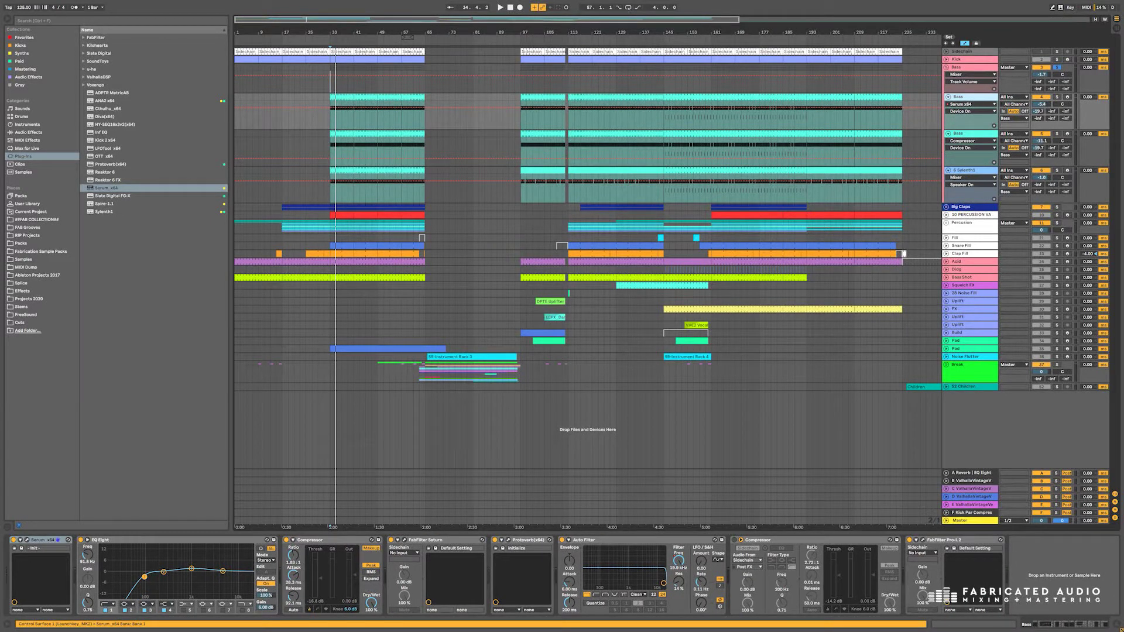
{"action": "key", "text": "ctrl+z"}
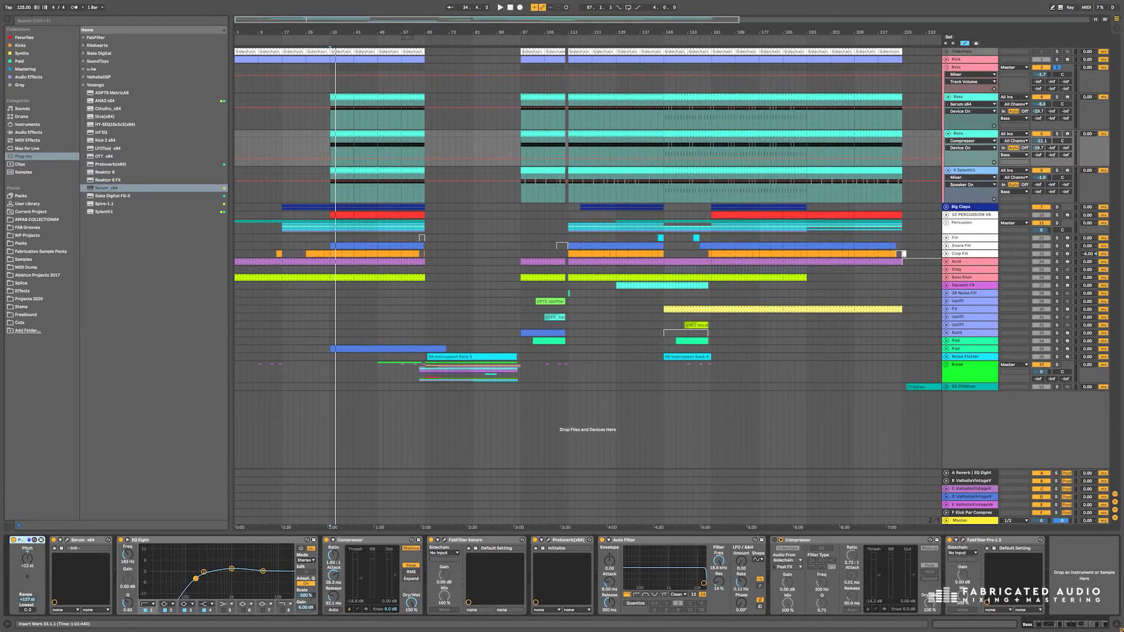
- Select the Sylenth1 track and audition the Bass group together with the soloed Kick from bar 33
{"action": "key", "text": "Down"}
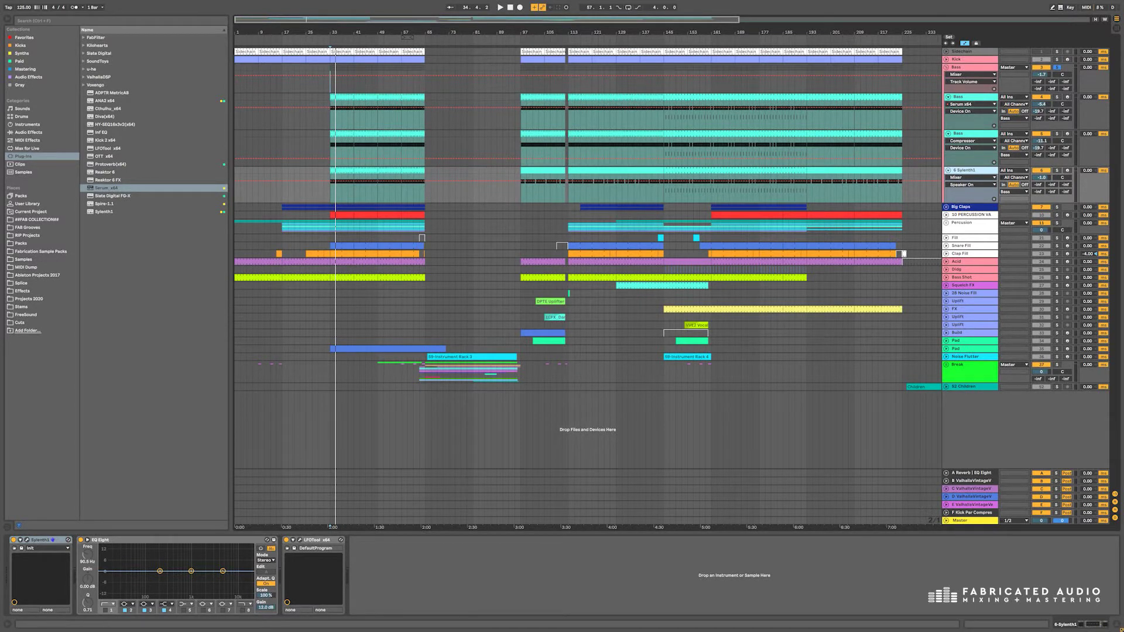
{"action": "key", "text": "space"}
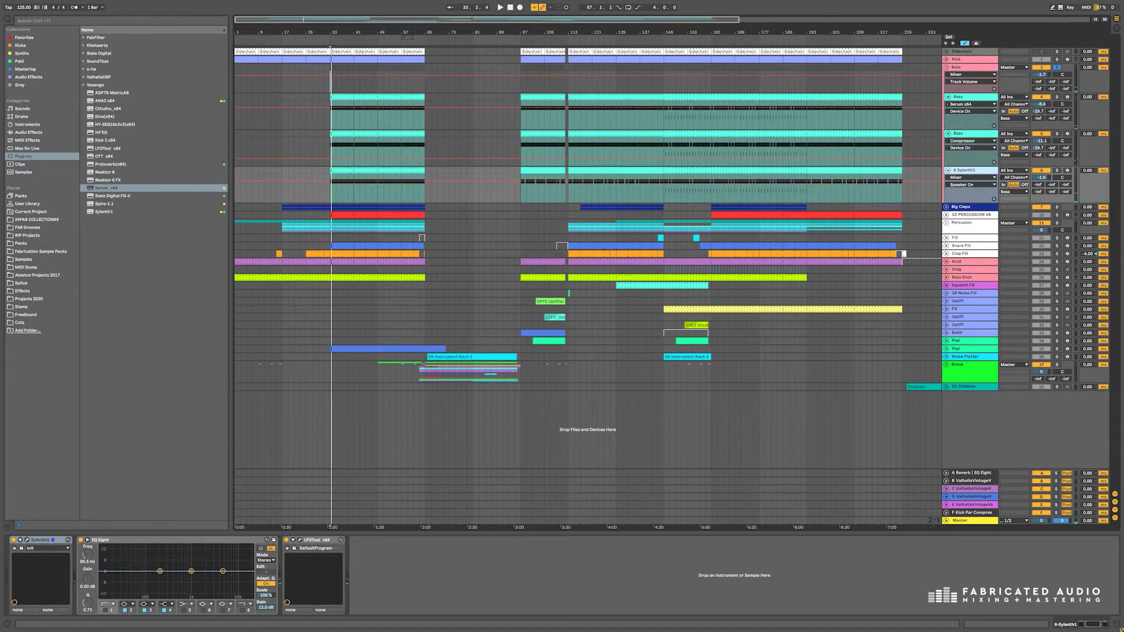
{"action": "key", "text": "space"}
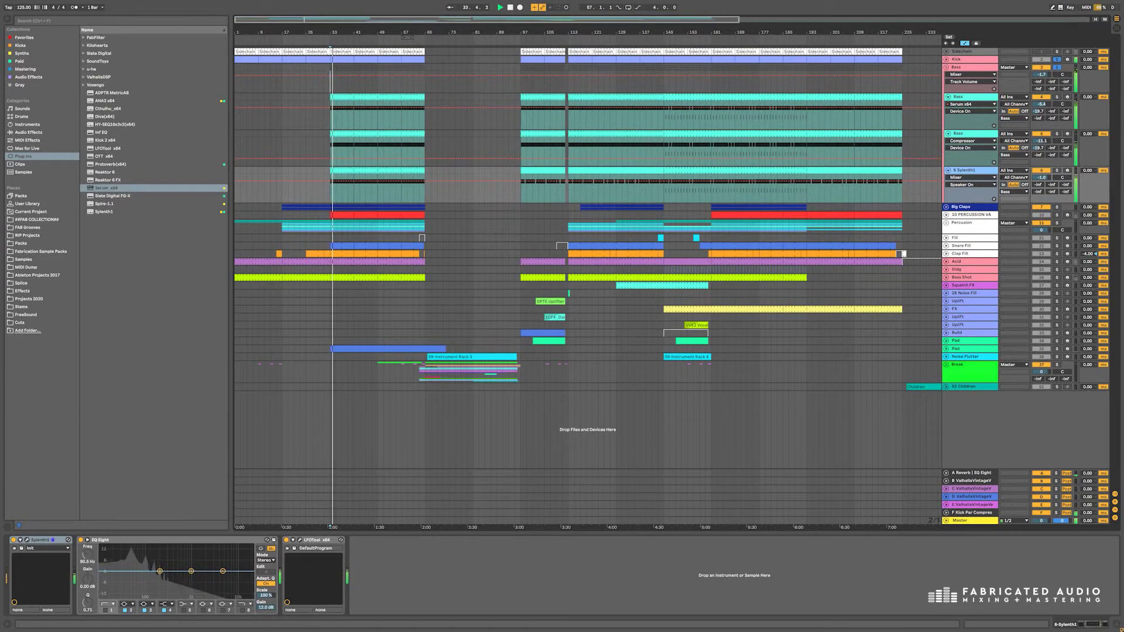
{"action": "key", "text": "space"}
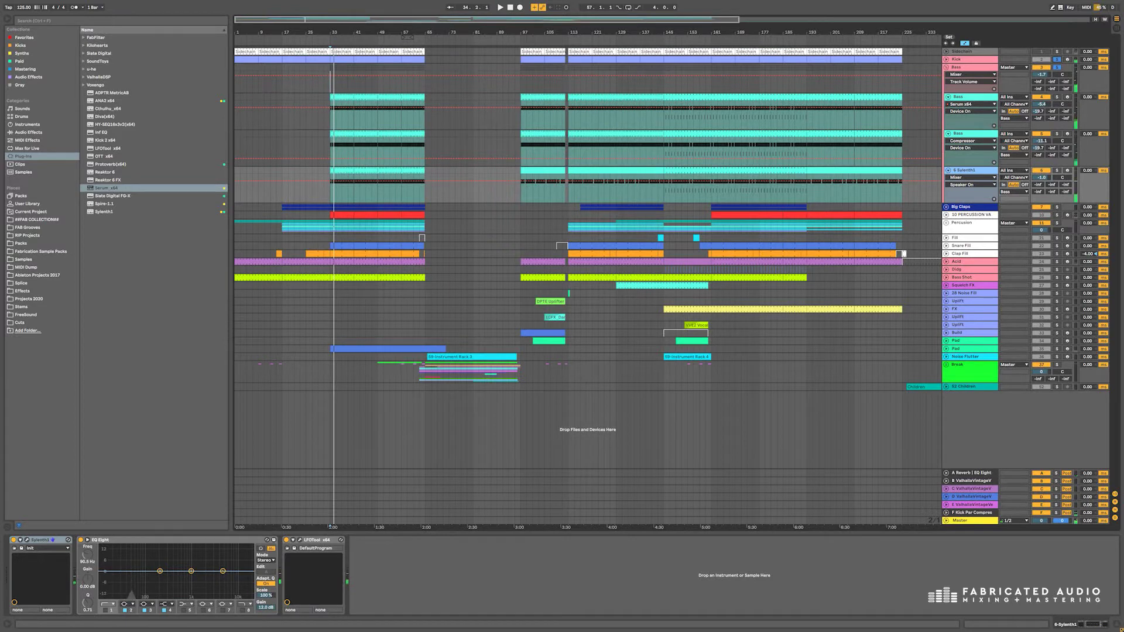
- Open the MIDI clip at bar 33 on the first Bass track to view its notes
{"action": "left_click", "coordinate": [970, 97]}
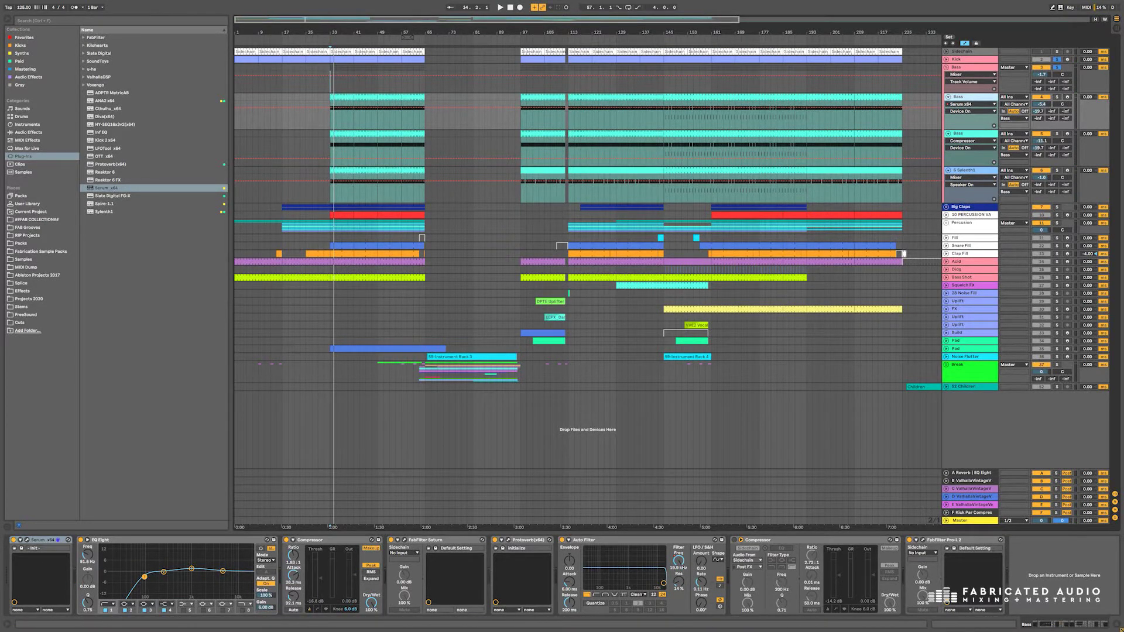
{"action": "left_click", "coordinate": [342, 117]}
{"action": "double_click", "coordinate": [342, 117]}
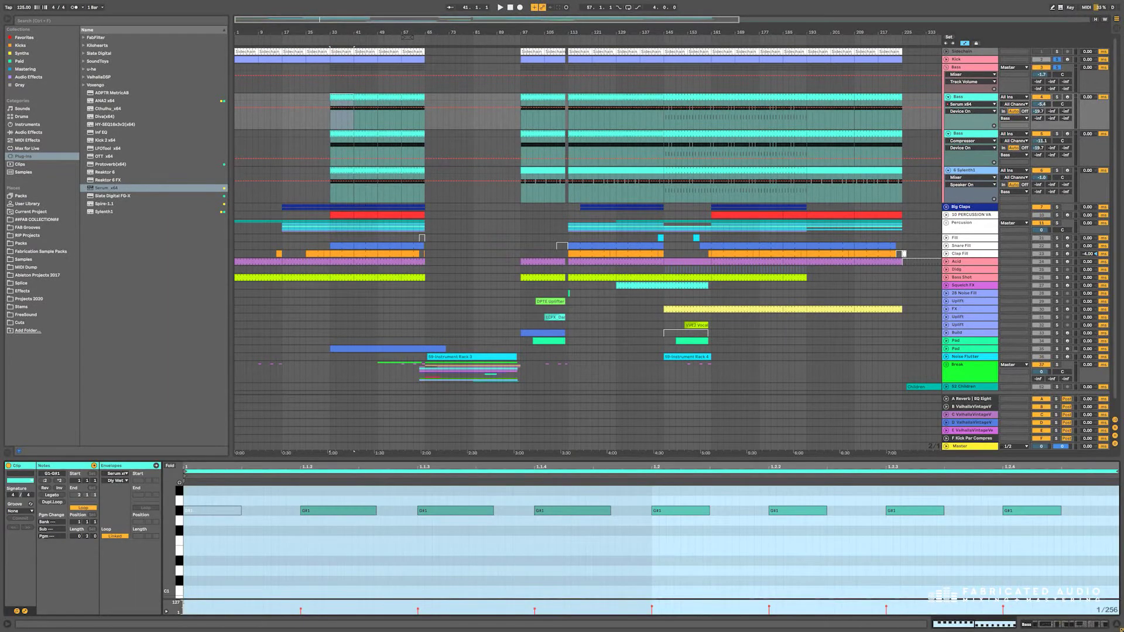
- View the first Bass track's Serum patch from its device chain, close it, and return to the MIDI clip
{"action": "key", "text": "shift+Tab"}
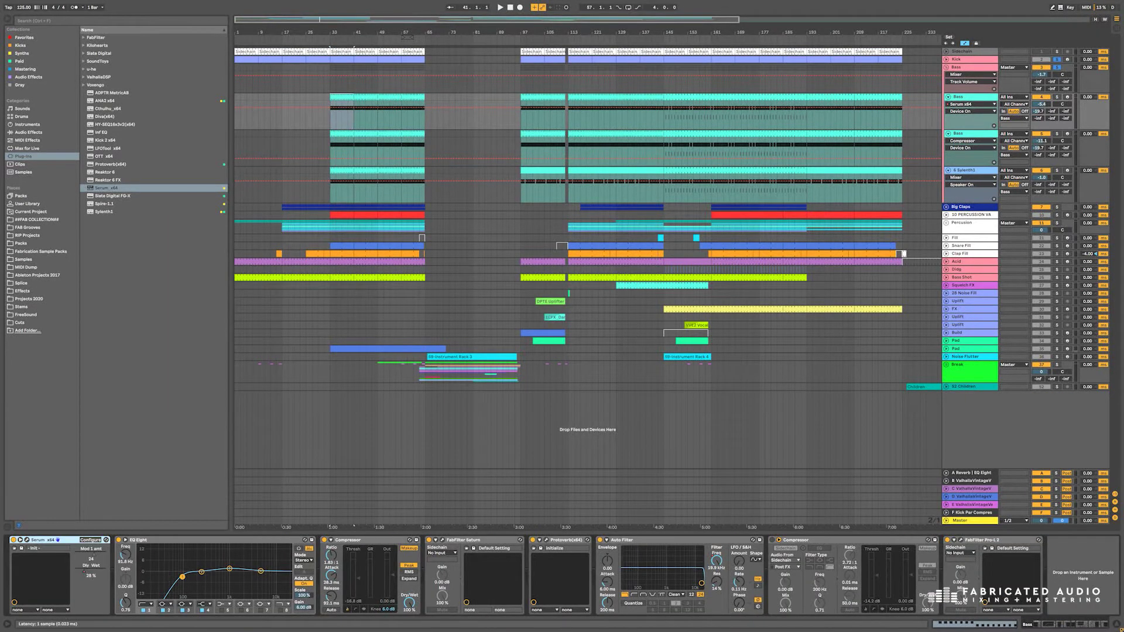
{"action": "left_click", "coordinate": [20, 539]}
{"action": "left_click", "coordinate": [27, 540]}
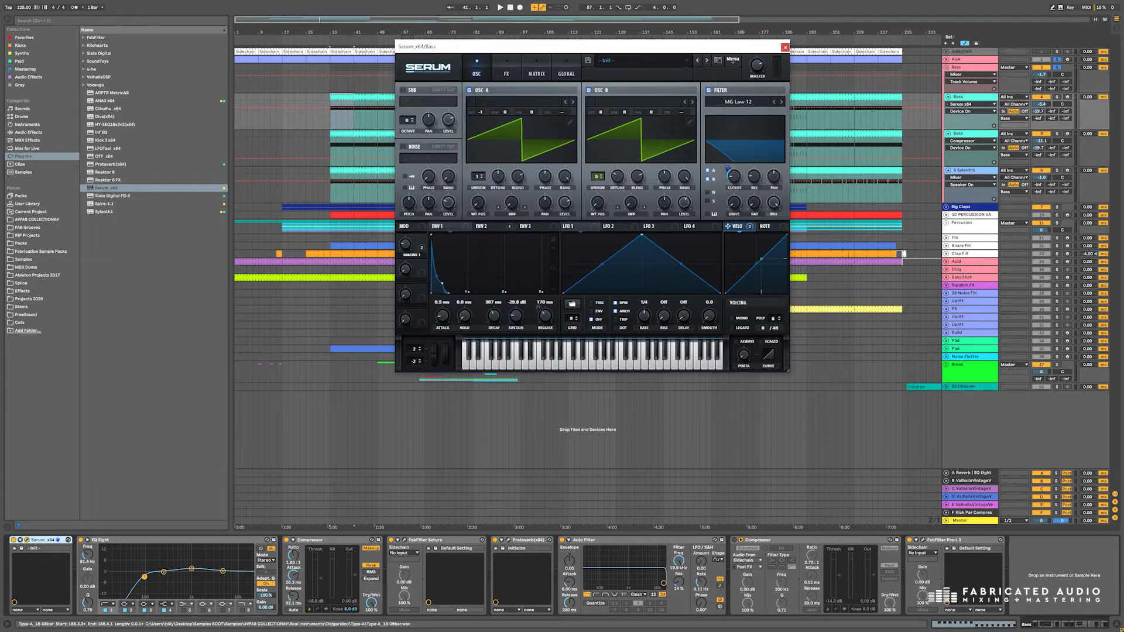
{"action": "key", "text": "ctrl+alt+p"}
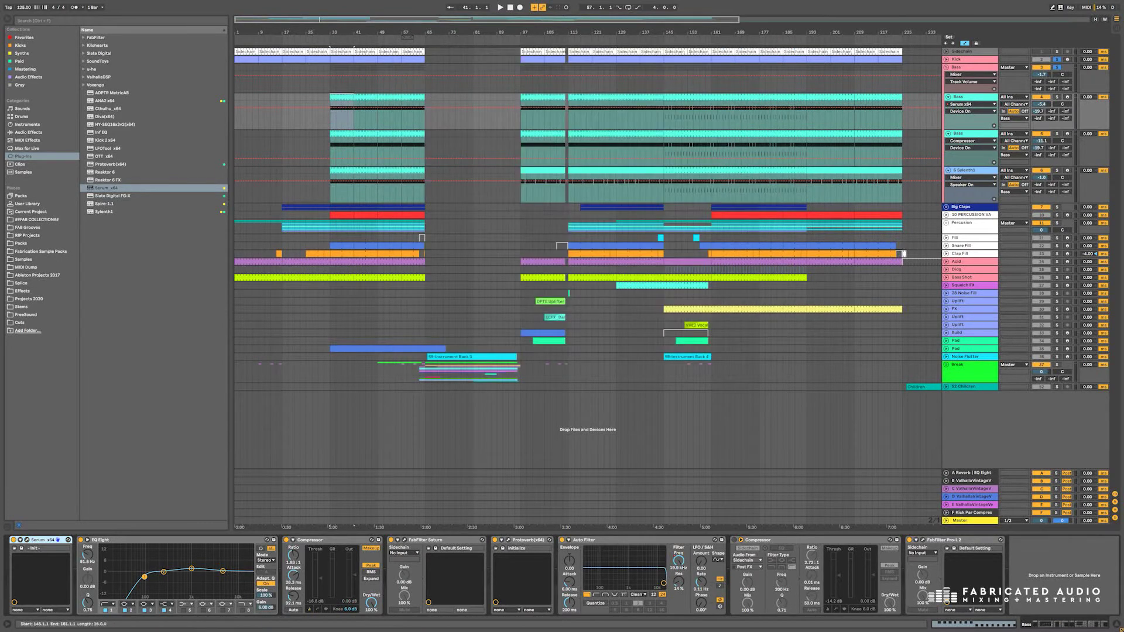
{"action": "key", "text": "shift+Tab"}
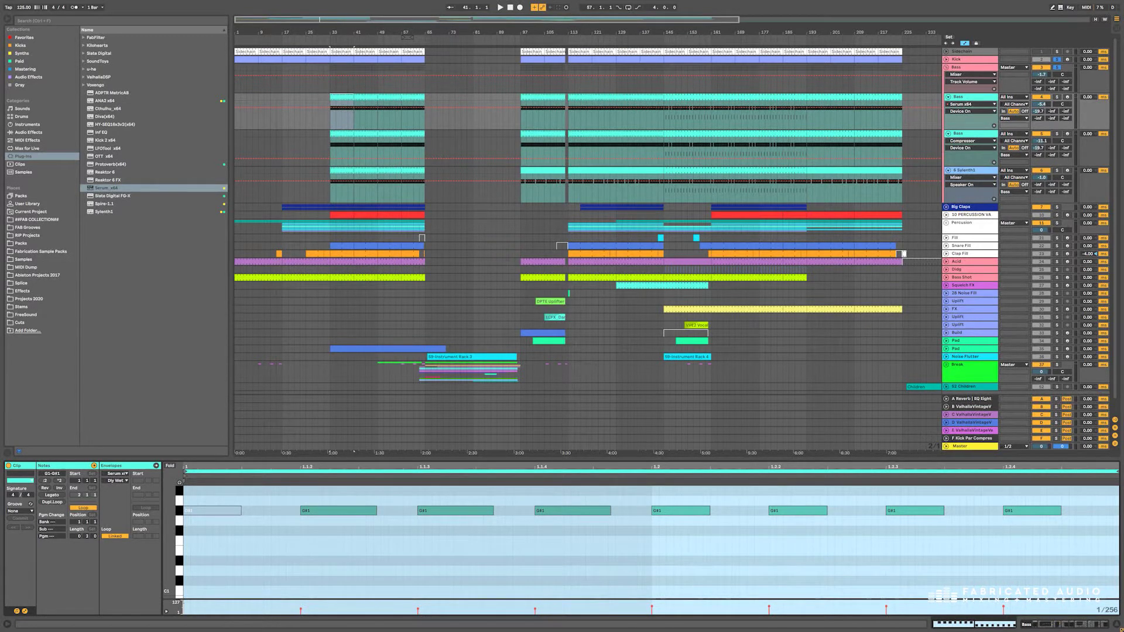
- Play the full mix from bar 33, then solo the first Bass track
{"action": "left_click", "coordinate": [971, 97]}
{"action": "key", "text": "space"}
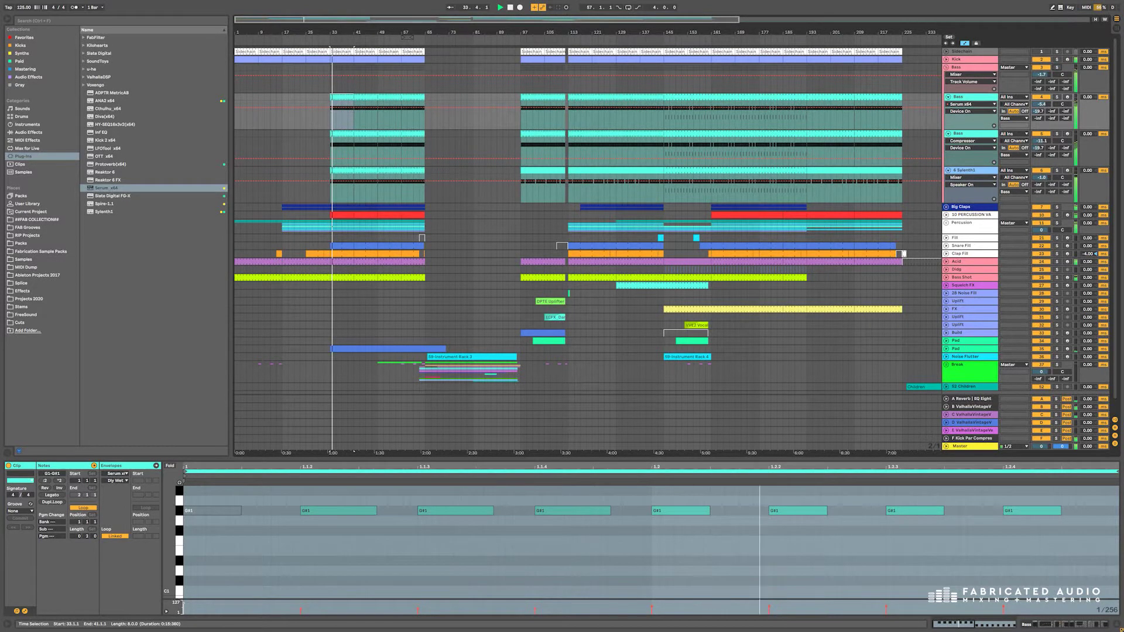
{"action": "left_click", "coordinate": [1057, 67]}
{"action": "key", "text": "s"}
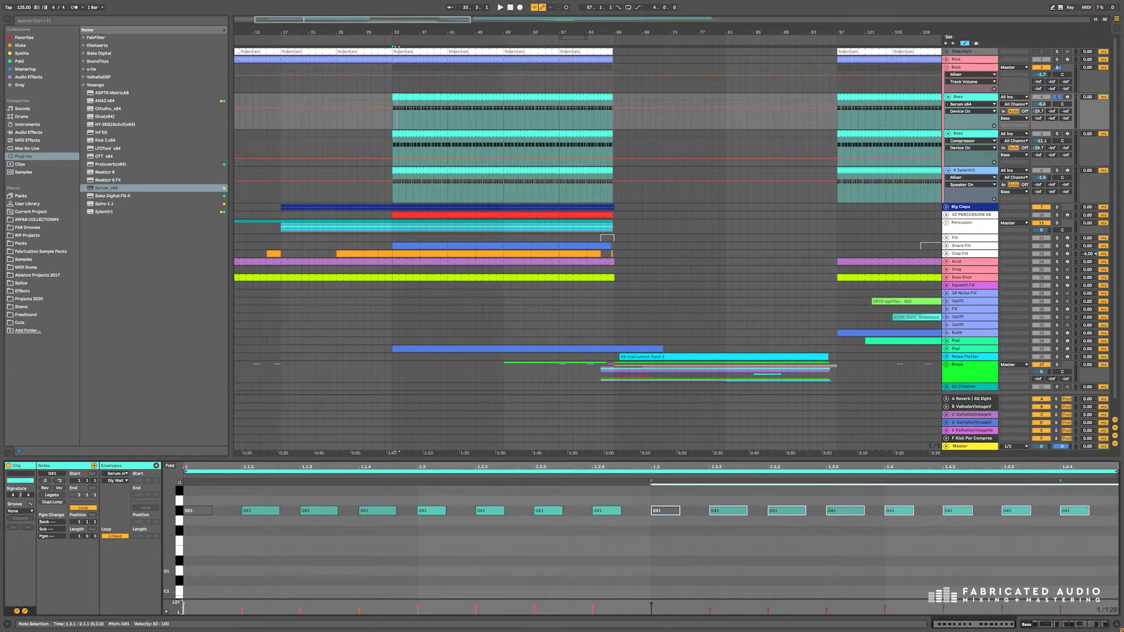
- Shorten the Bass clip's loop length to 0.2.0 and delete the notes from 1.3 onward
{"action": "left_click_drag", "start_coordinate": [87, 536], "coordinate": [87, 547]}
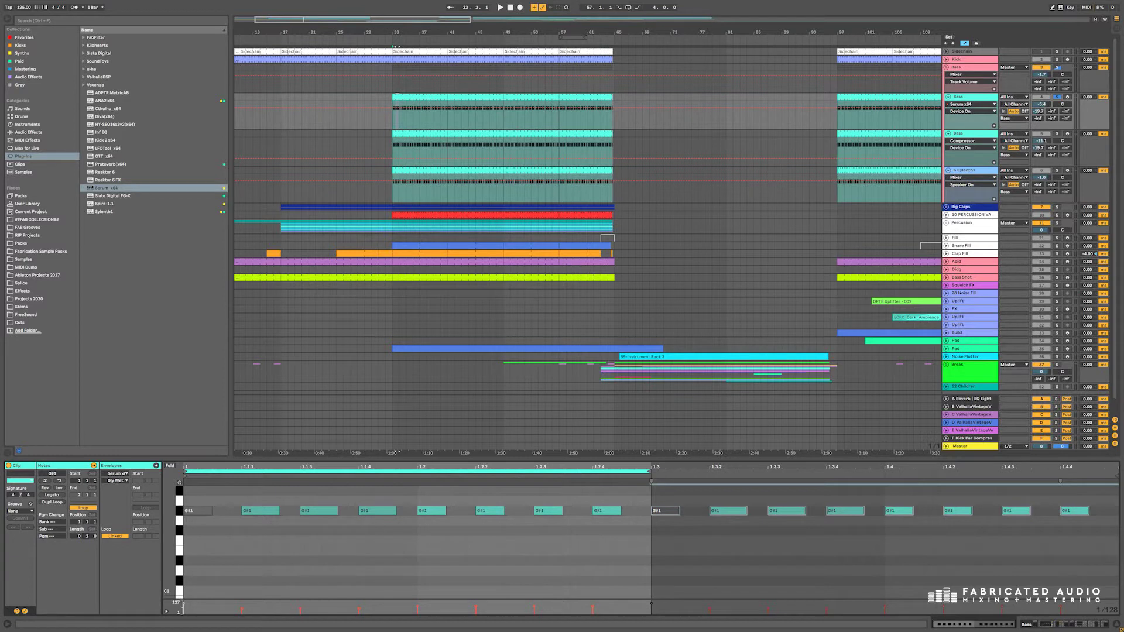
{"action": "left_click_drag", "start_coordinate": [661, 548], "coordinate": [1101, 498]}
{"action": "key", "text": "Delete"}
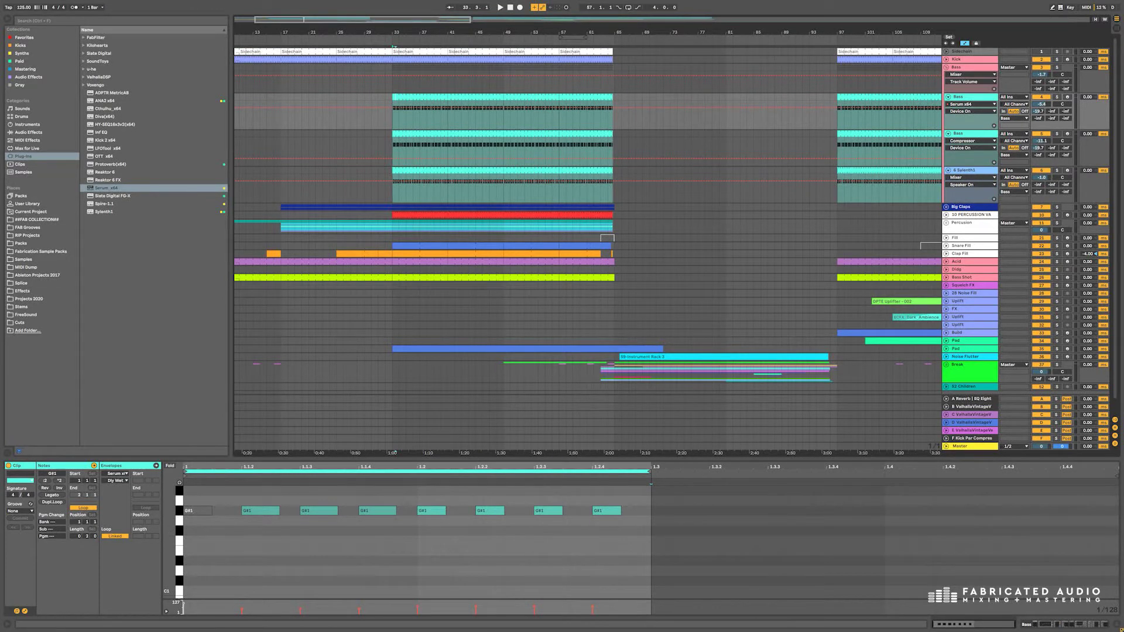
- Show the first Bass track's device chain, open Serum, and examine the oscillator B unison settings
{"action": "key", "text": "shift+Tab"}
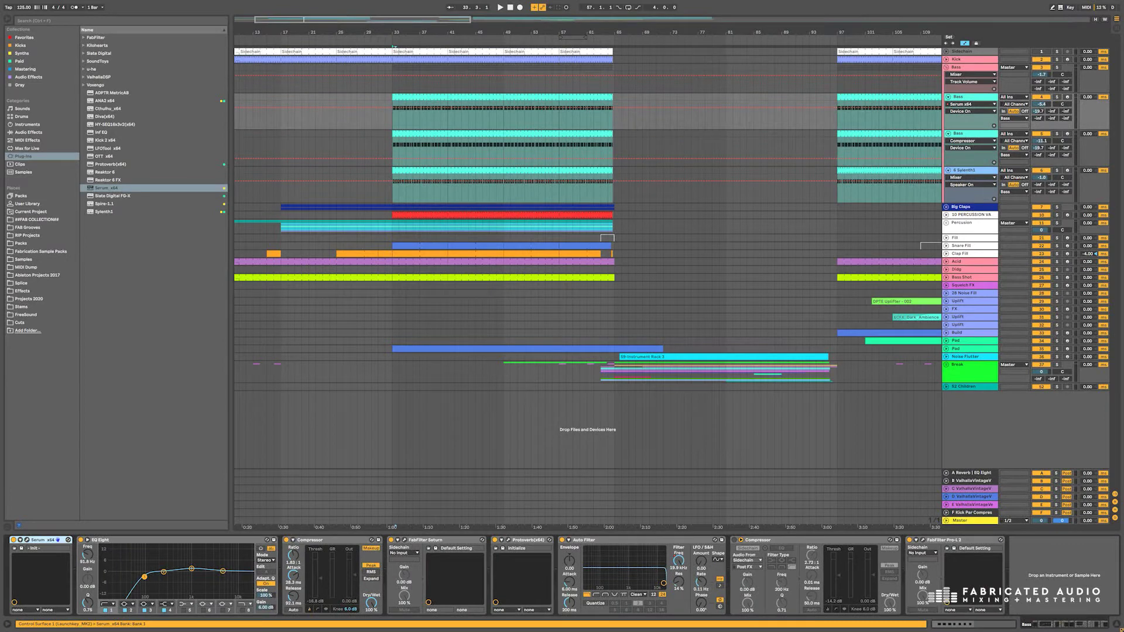
{"action": "left_click", "coordinate": [58, 539]}
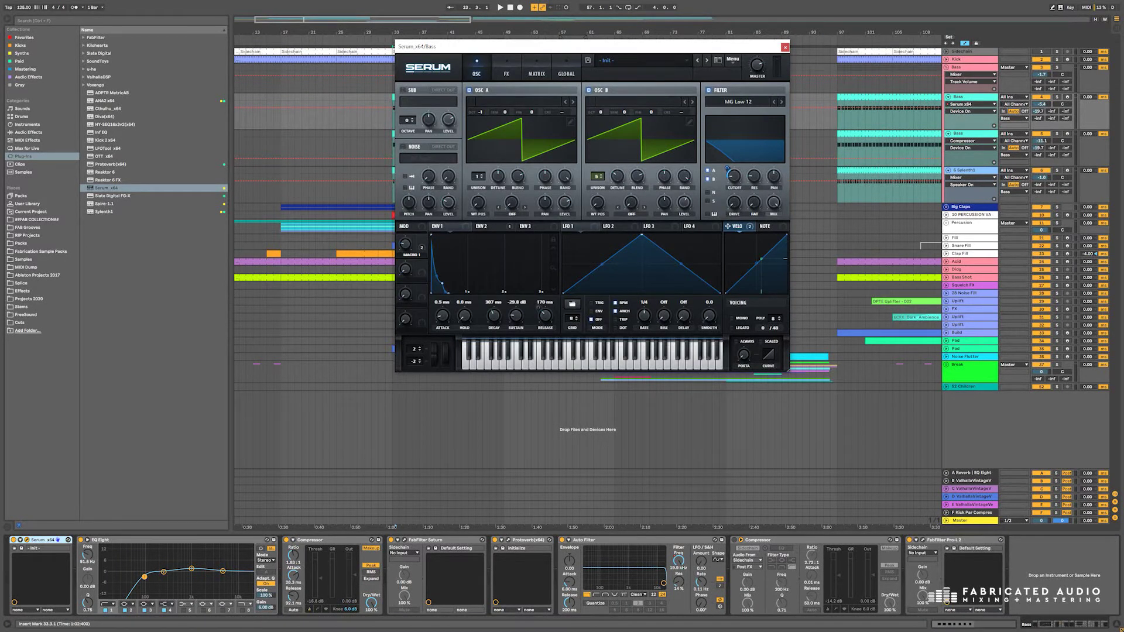
{"action": "left_click", "coordinate": [597, 177]}
{"action": "key", "text": "alt+Tab"}
{"action": "key", "text": "Down"}
{"action": "key", "text": "Up"}
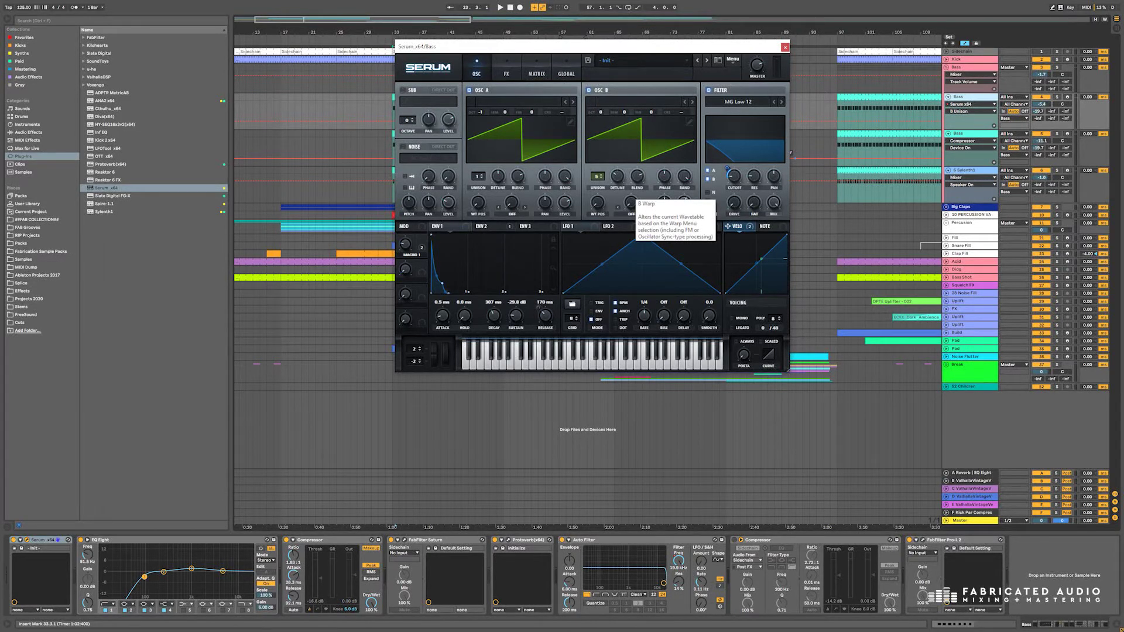
- Solo the first Bass track and audition it with Serum's oscillator B unison at 1 voice and at 6 voices
{"action": "left_click", "coordinate": [785, 47]}
{"action": "key", "text": "s"}
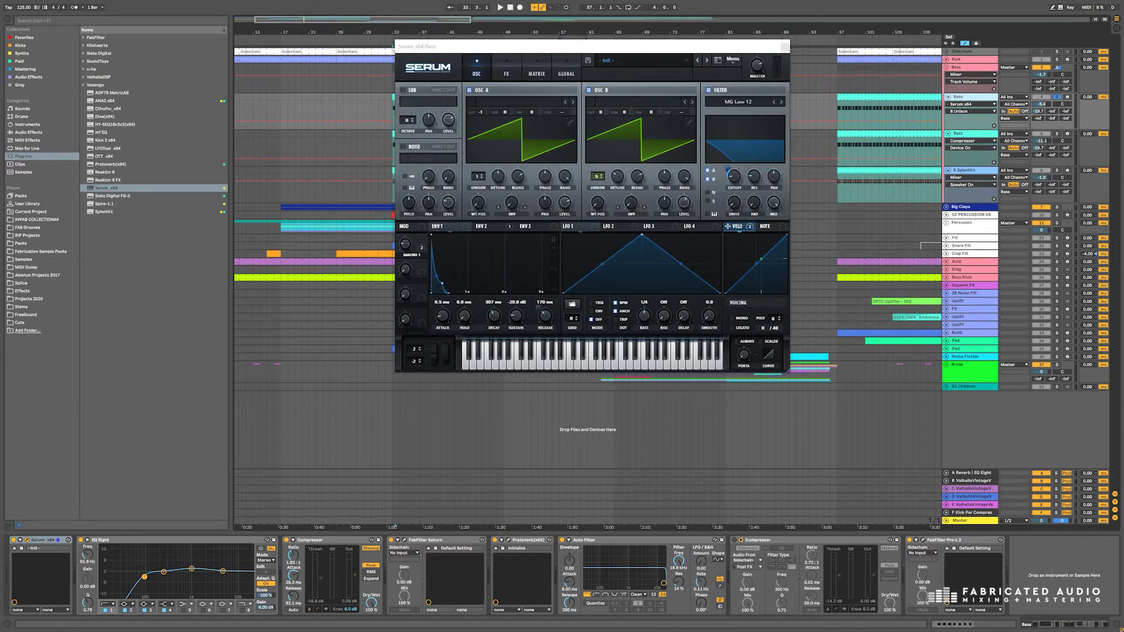
{"action": "key", "text": "space"}
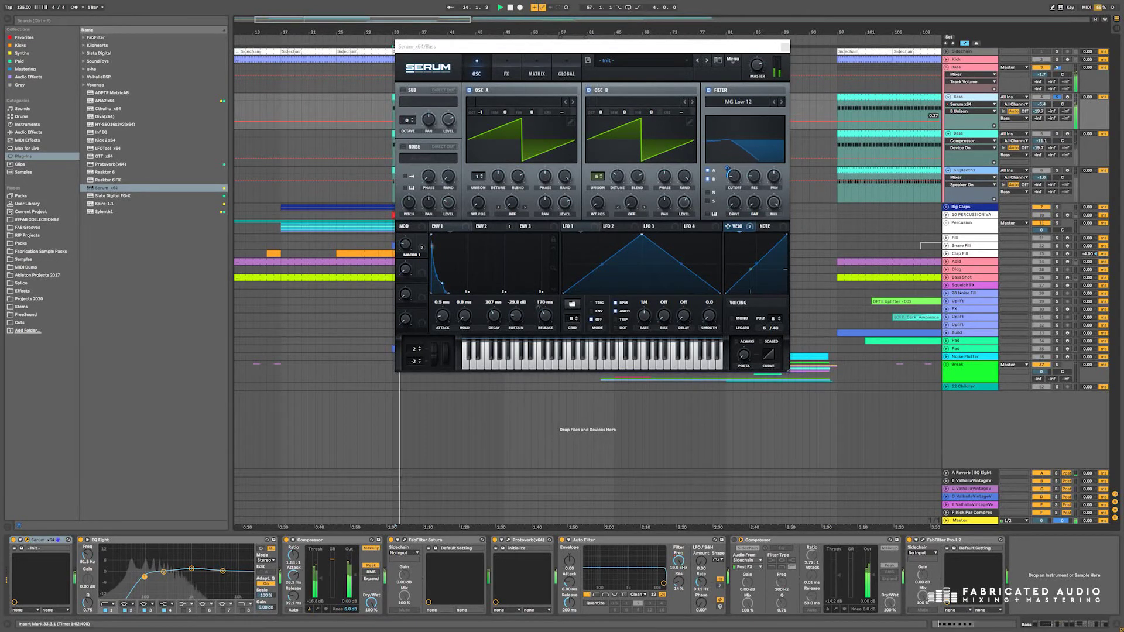
{"action": "left_click_drag", "start_coordinate": [597, 176], "coordinate": [598, 153]}
{"action": "key", "text": "space"}
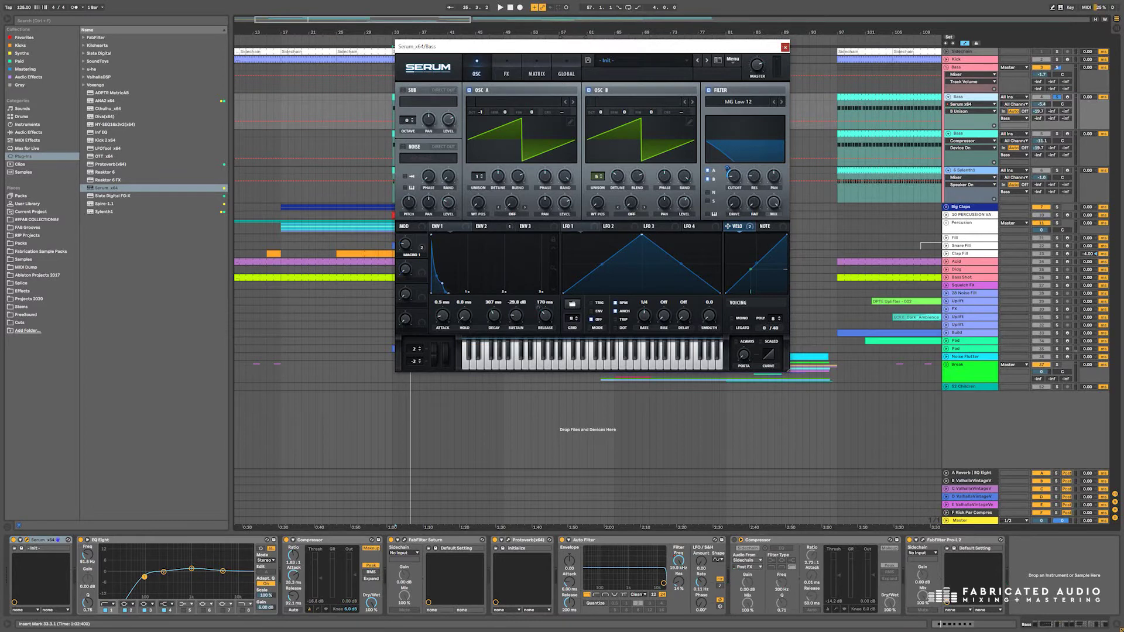
{"action": "key", "text": "ctrl+alt+p"}
{"action": "key", "text": "space"}
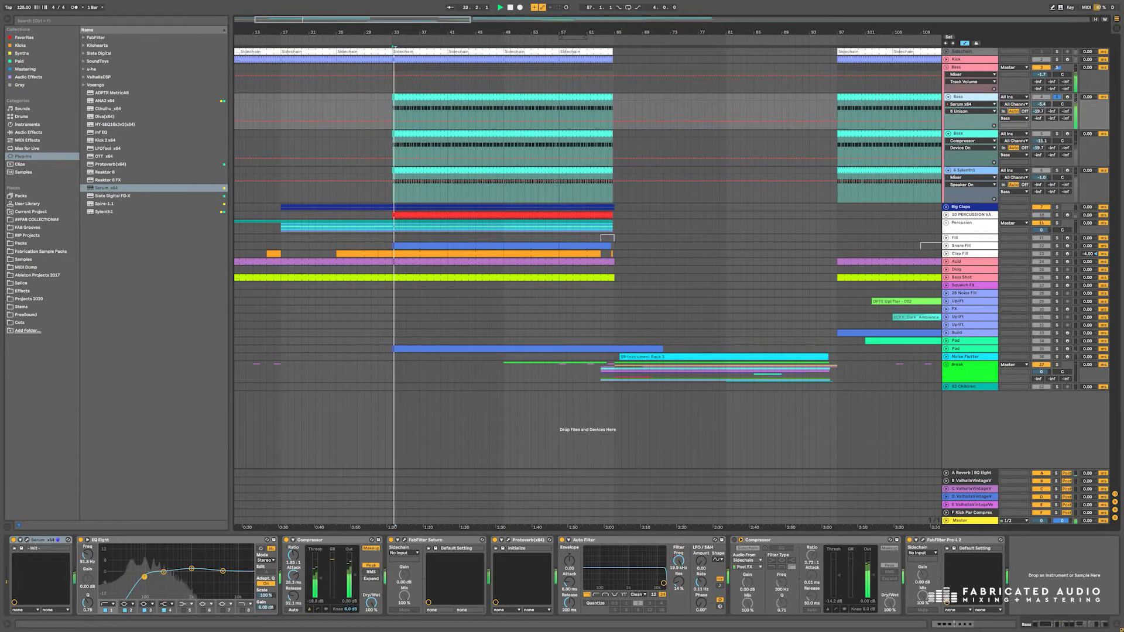
{"action": "key", "text": "ctrl+alt+p"}
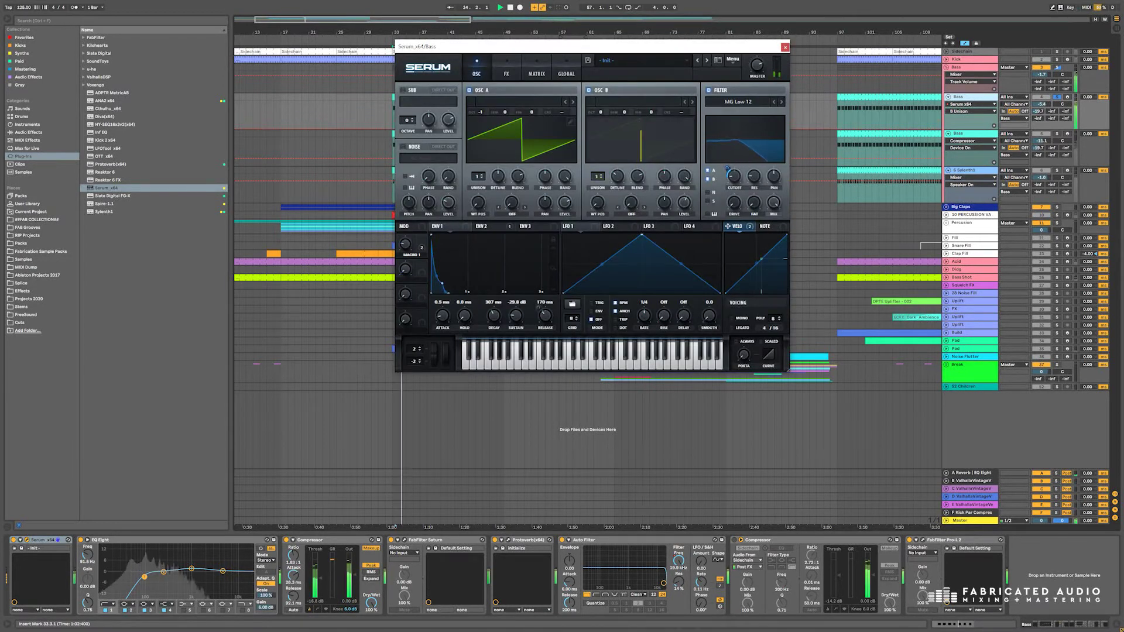
{"action": "key", "text": "space"}
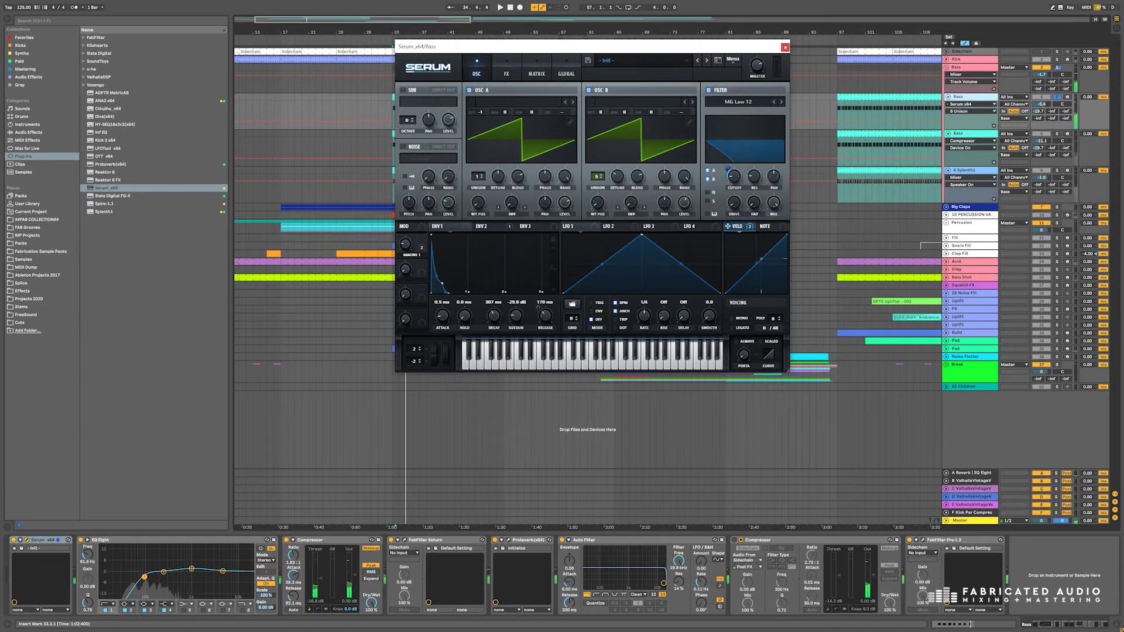
- Close Serum, unsolo the first Bass track, and fold the Bass group
{"action": "key", "text": "ctrl+alt+p"}
{"action": "key", "text": "s"}
{"action": "left_click", "coordinate": [946, 67]}
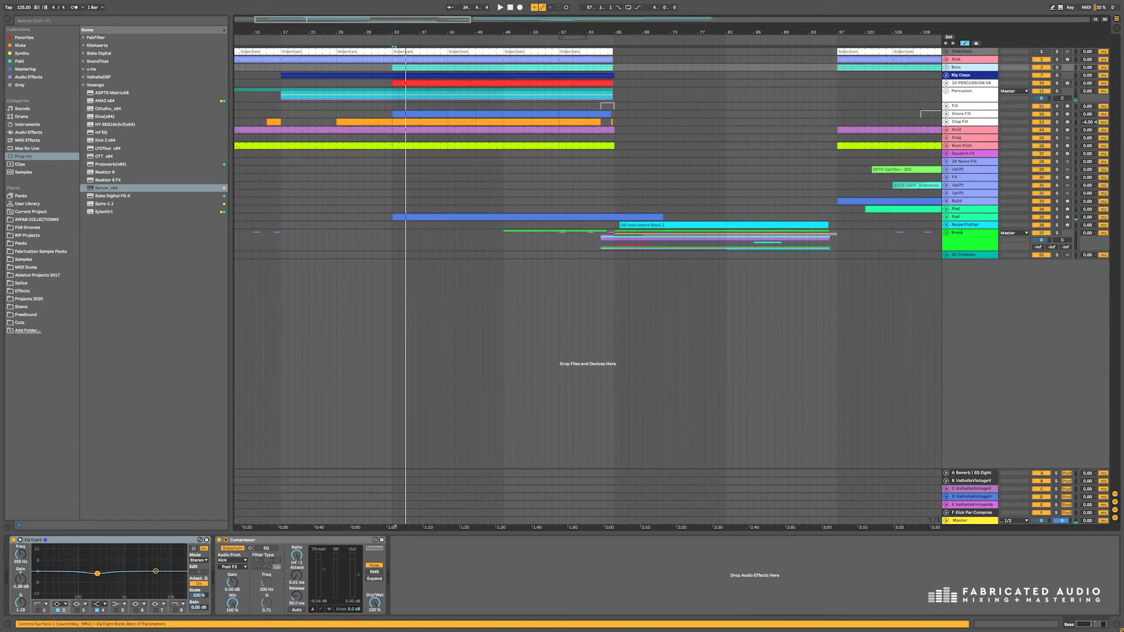
- Unfold the Big Claps group and the first Big Claps track inside it
{"action": "left_click", "coordinate": [961, 75]}
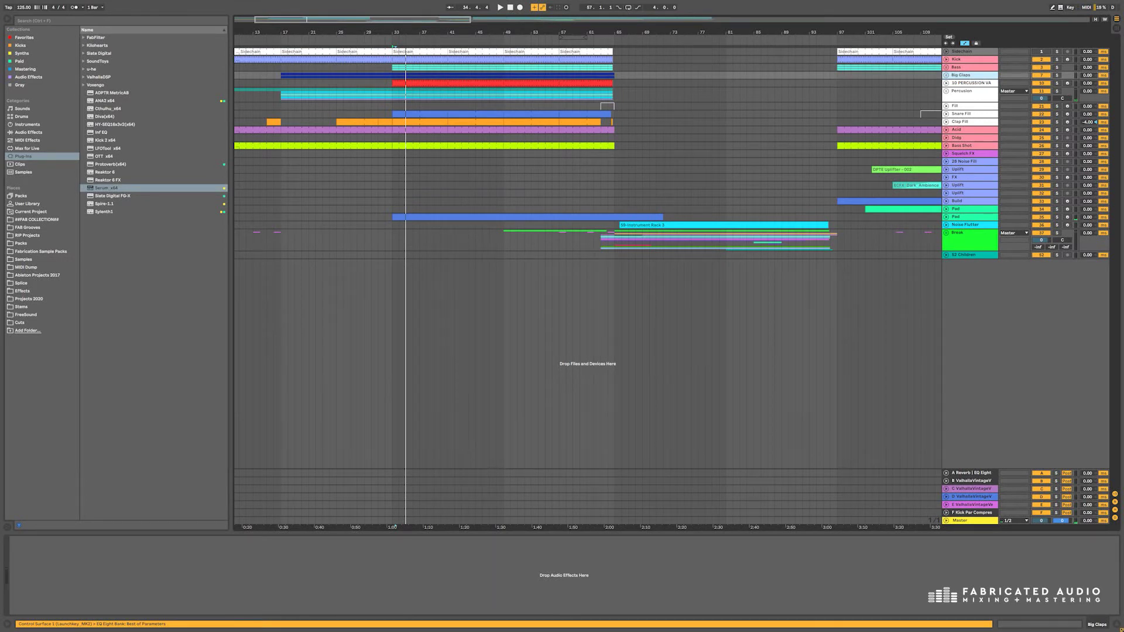
{"action": "left_click", "coordinate": [946, 75]}
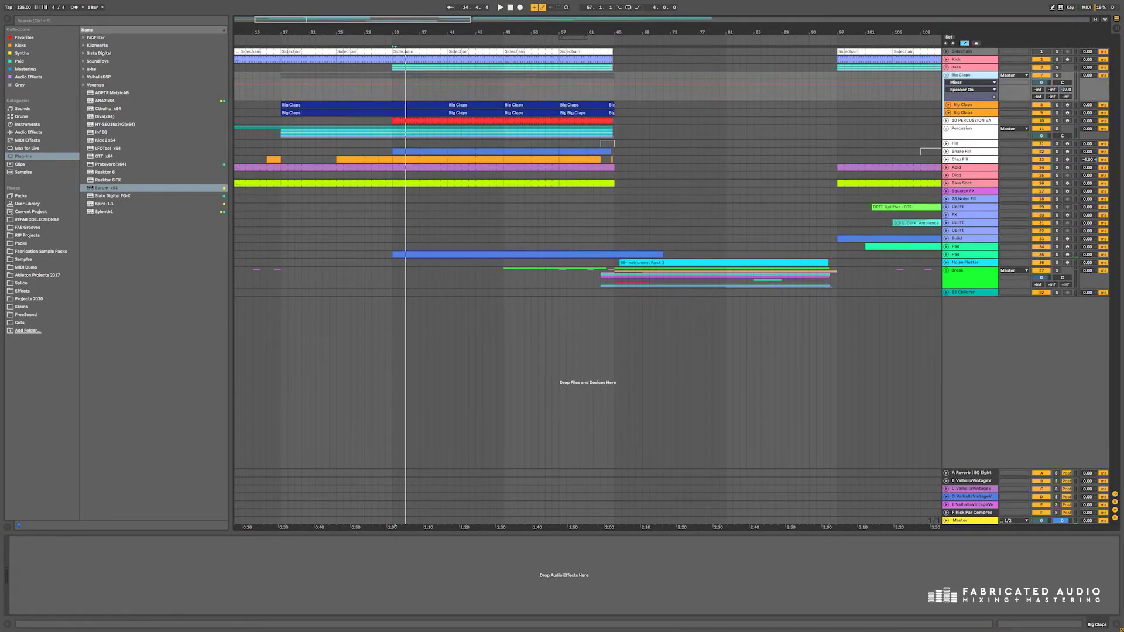
{"action": "left_click", "coordinate": [948, 104]}
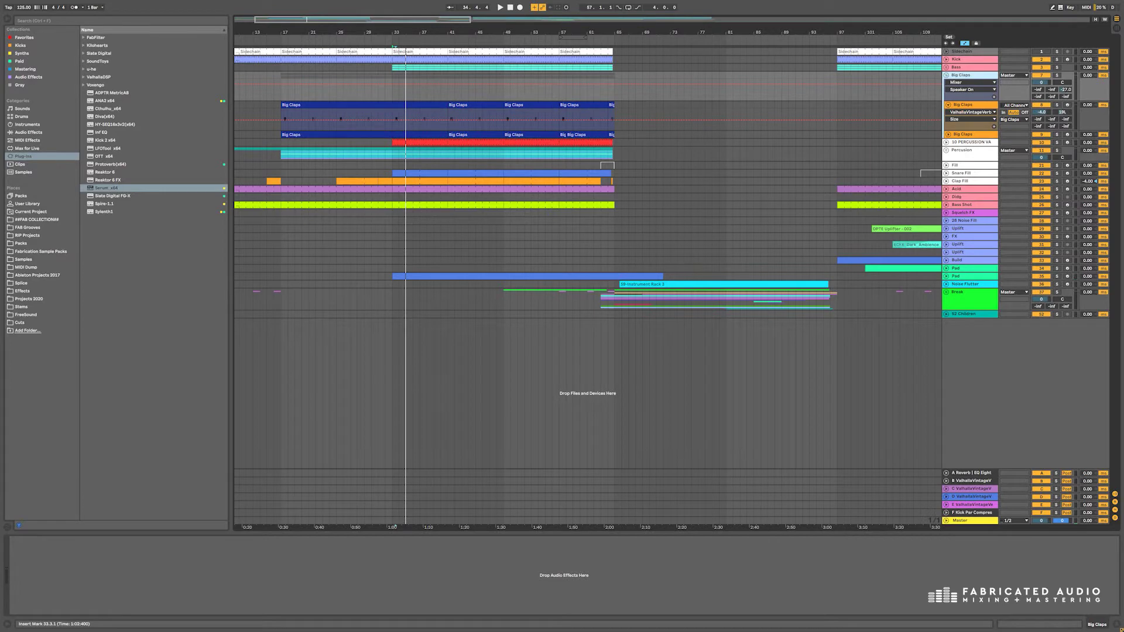
- Show the first Big Claps track's device chain and audition the soloed Big Claps group from bar 33
{"action": "left_click", "coordinate": [393, 119]}
{"action": "key", "text": "Down"}
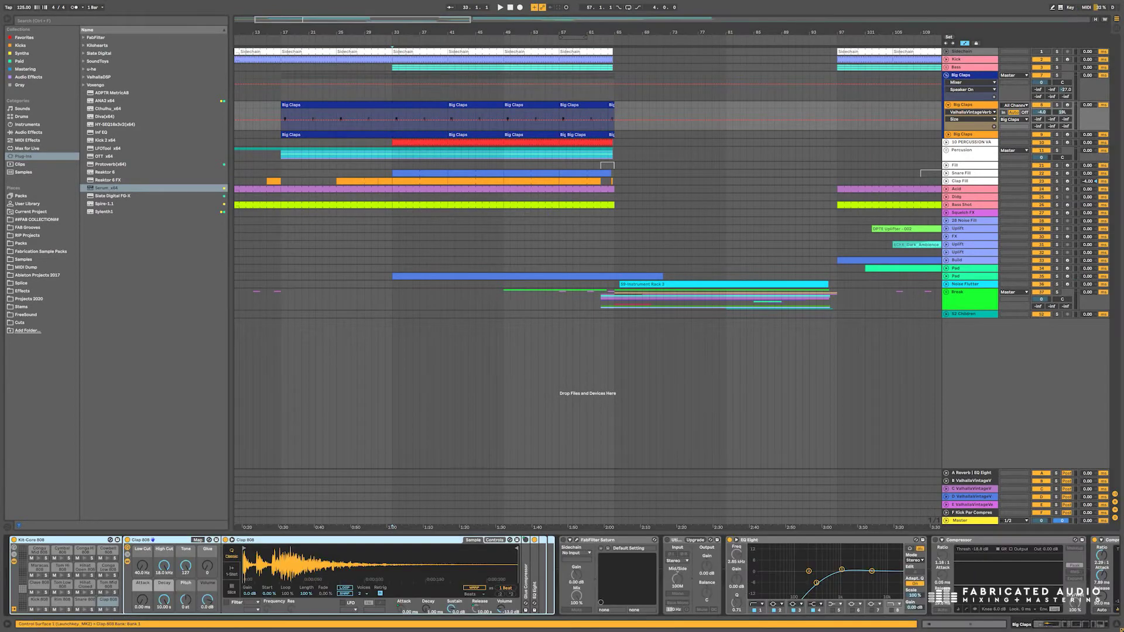
{"action": "key", "text": "space"}
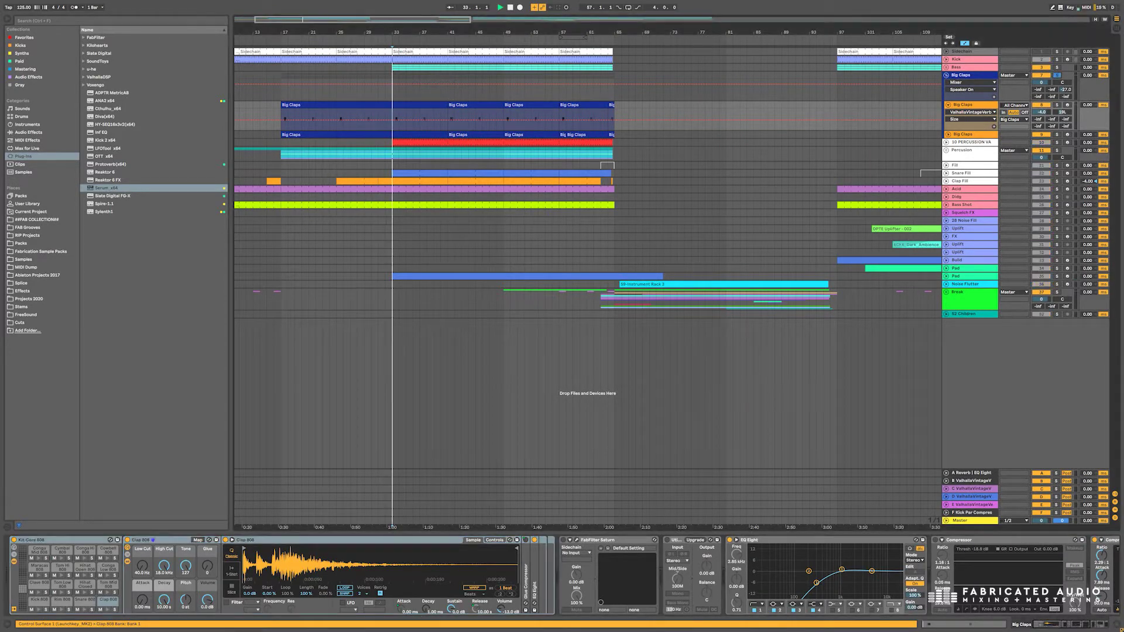
{"action": "key", "text": "space"}
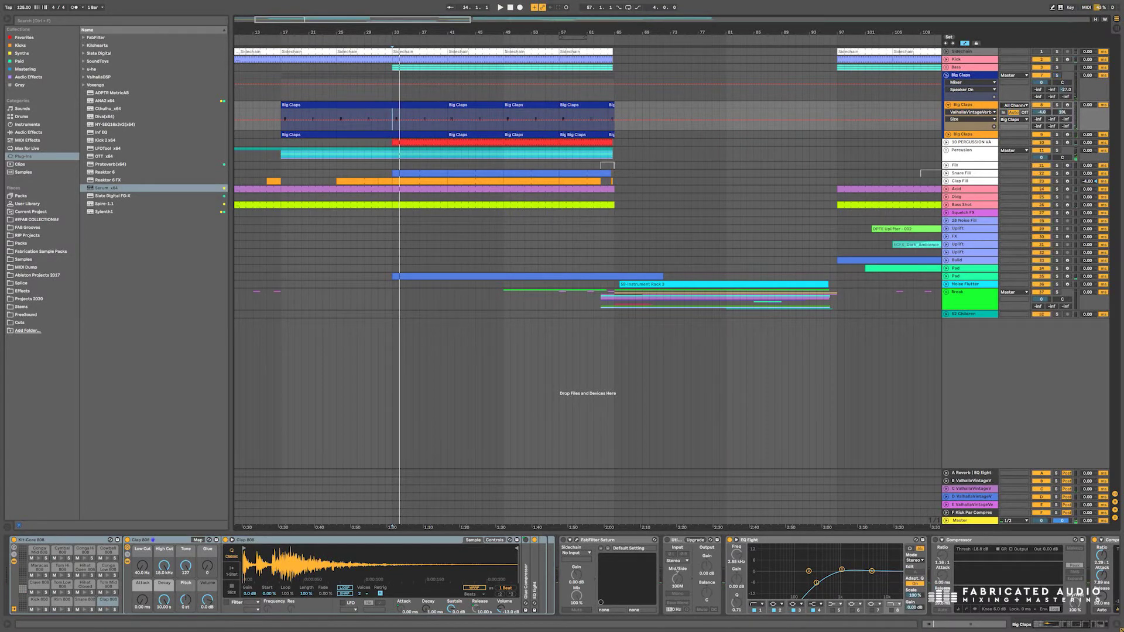
- Show the device chain of the 10 PERCUSSION VA track below Big Claps, audition it, and fold the track
{"action": "key", "text": "Up"}
{"action": "key", "text": "Down"}
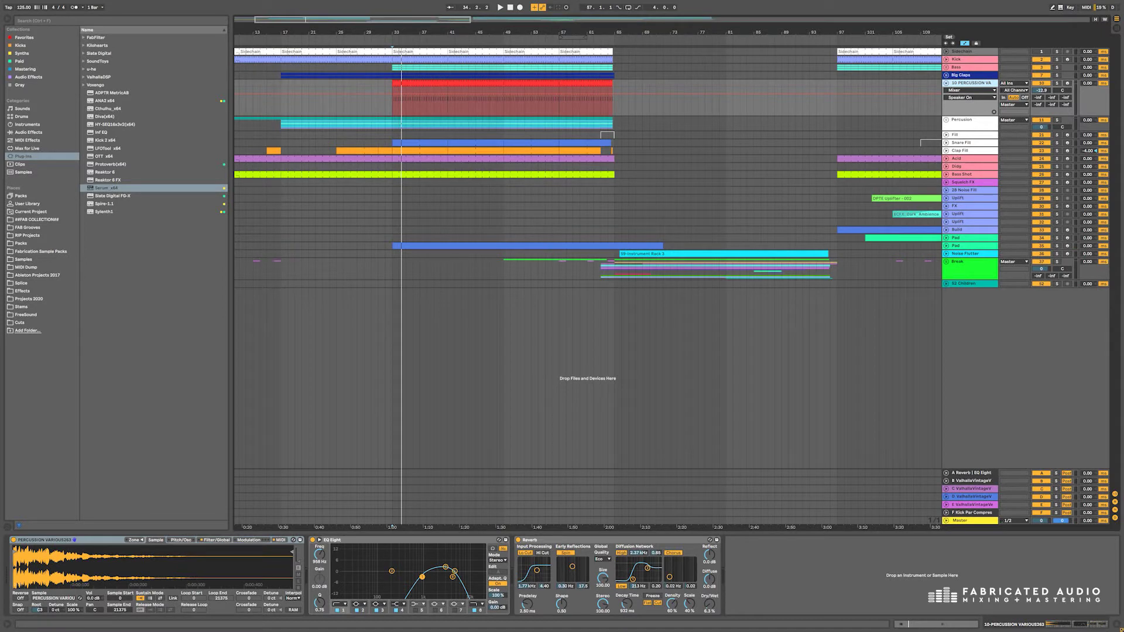
{"action": "key", "text": "space"}
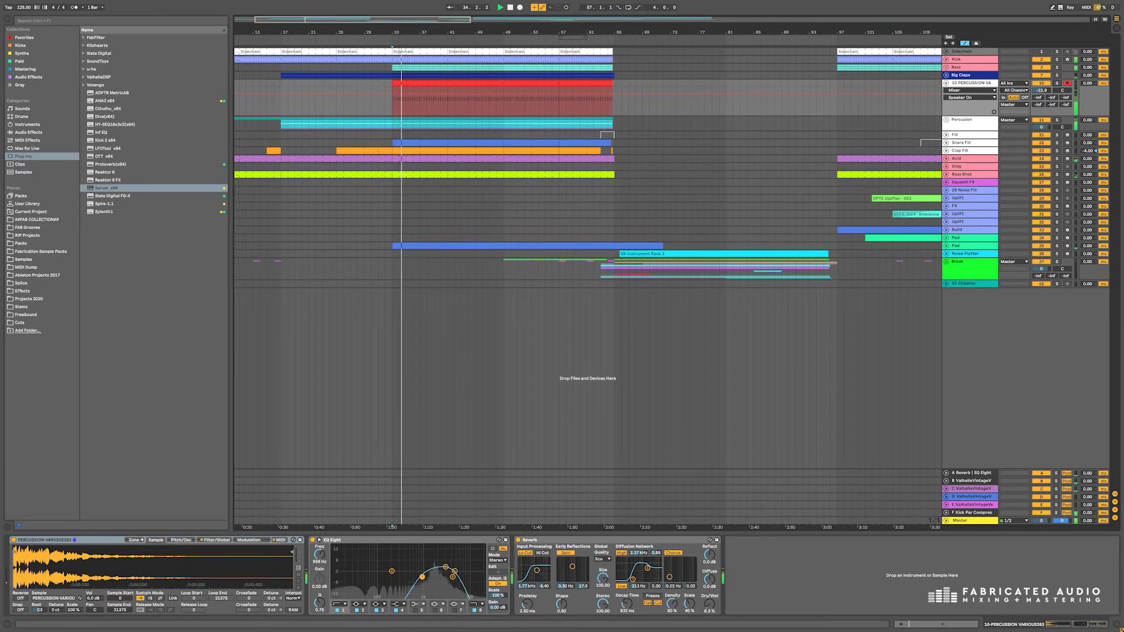
{"action": "key", "text": "u"}
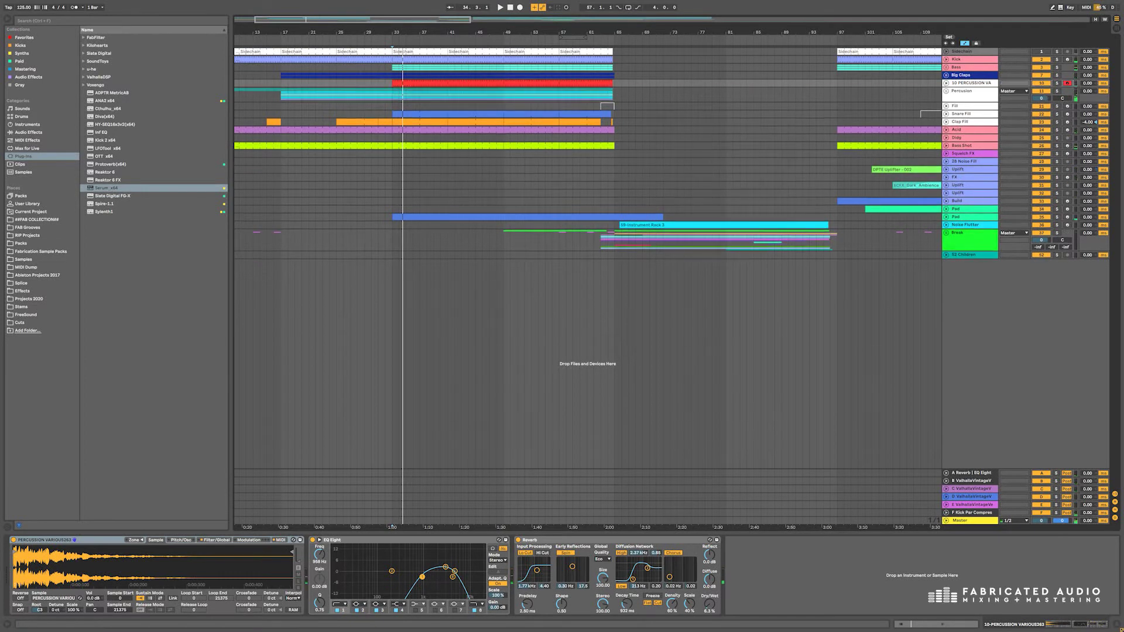
- Unfold and solo the Percussion group, show its effects chain, and audition it from bar 33
{"action": "left_click", "coordinate": [946, 91]}
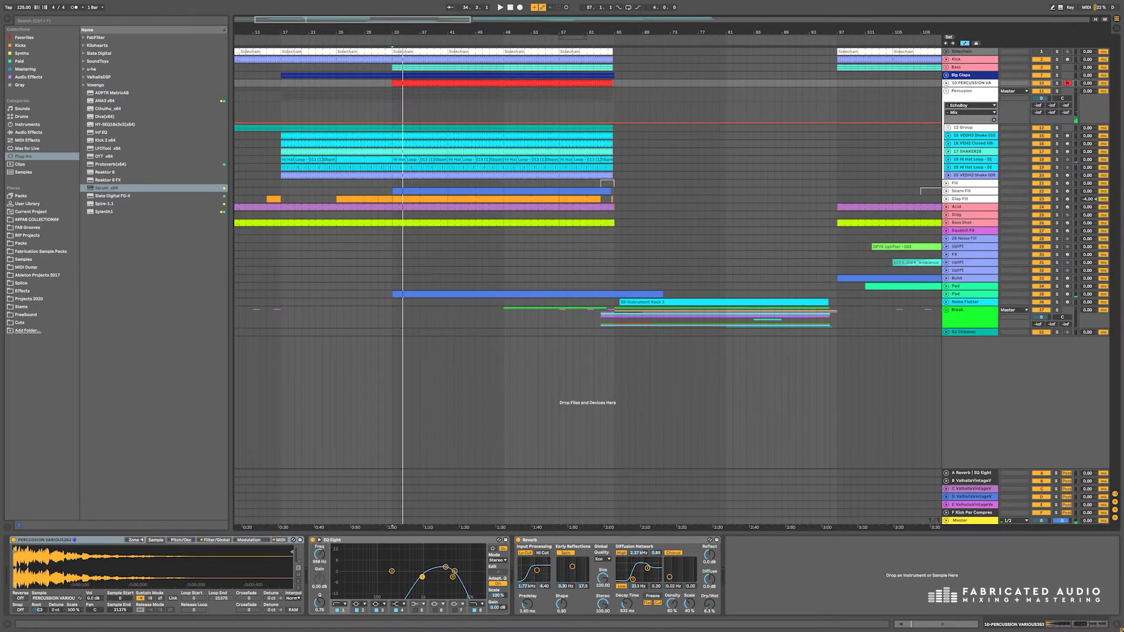
{"action": "left_click", "coordinate": [1056, 91]}
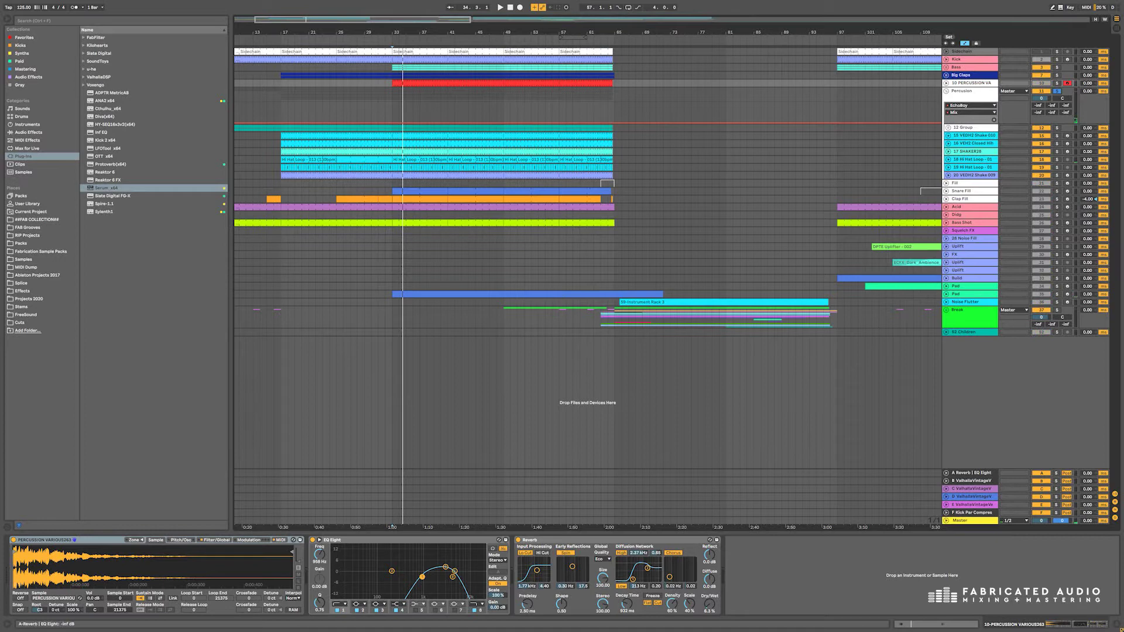
{"action": "left_click", "coordinate": [969, 91]}
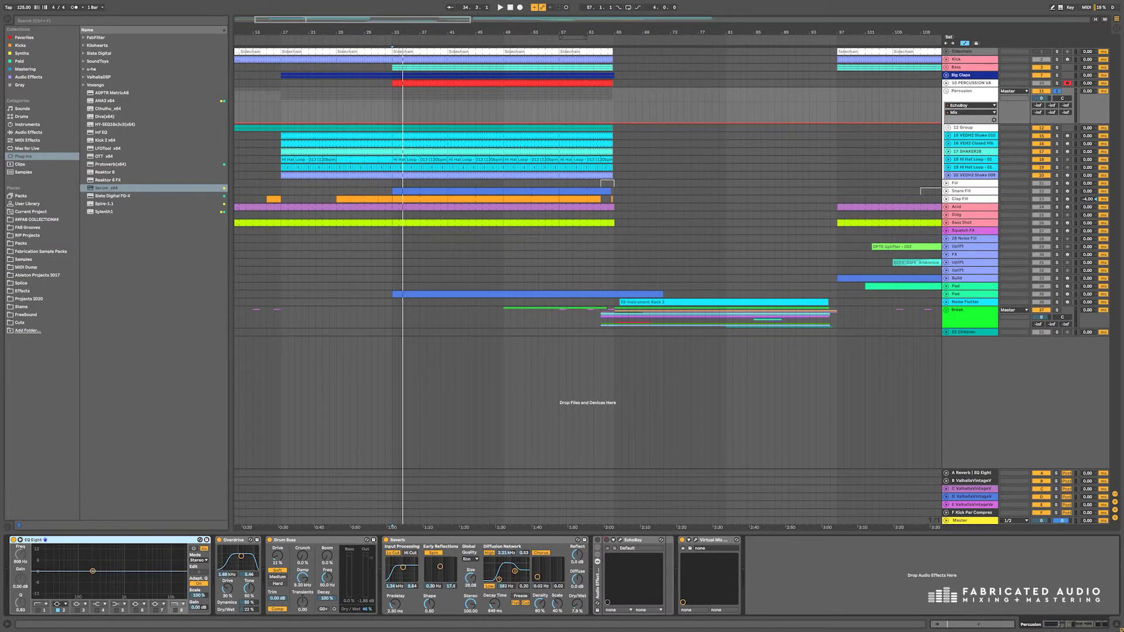
{"action": "key", "text": "space"}
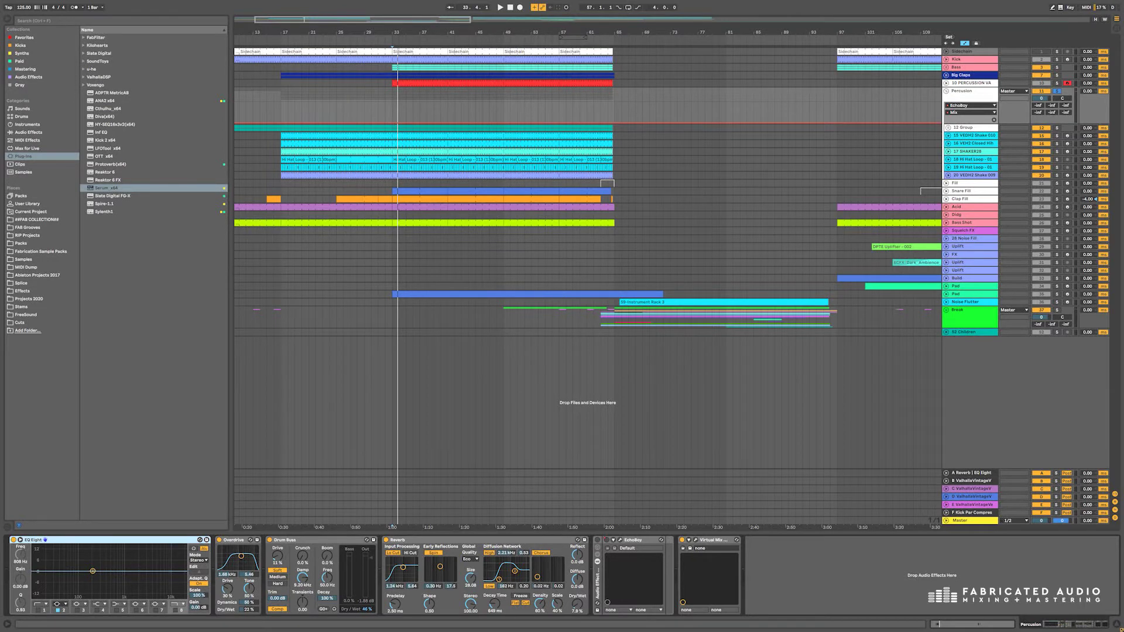
- Audition the soloed Percussion group with Drum Buss and Overdrive bypassed and re-enabled, and select Drum Buss's Dry/Wet control
{"action": "left_click", "coordinate": [966, 90]}
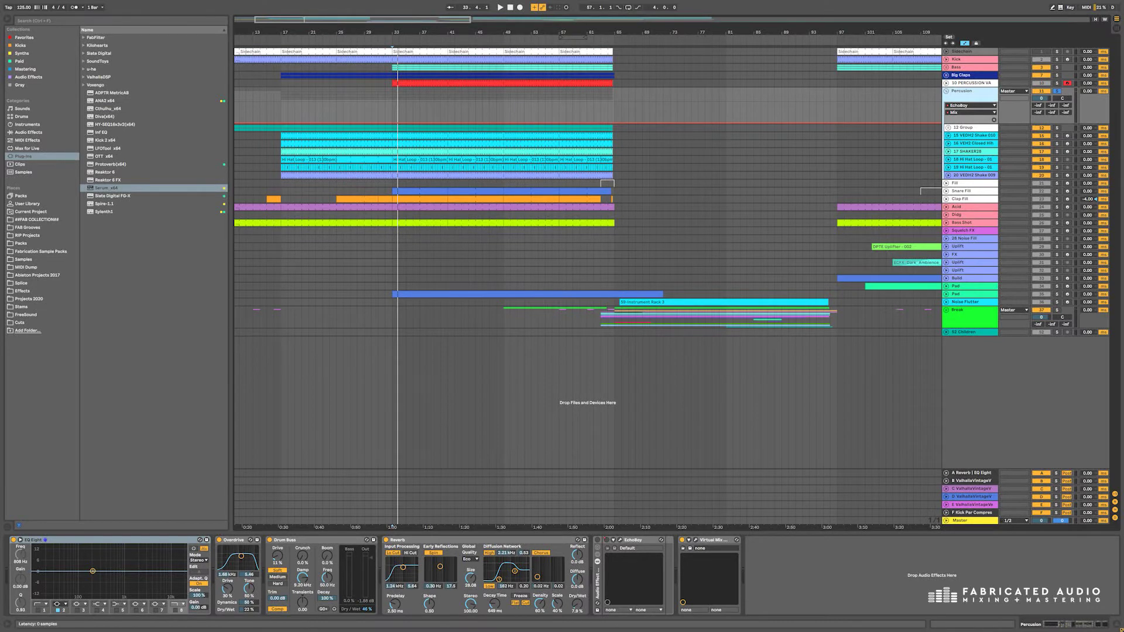
{"action": "left_click", "coordinate": [316, 540]}
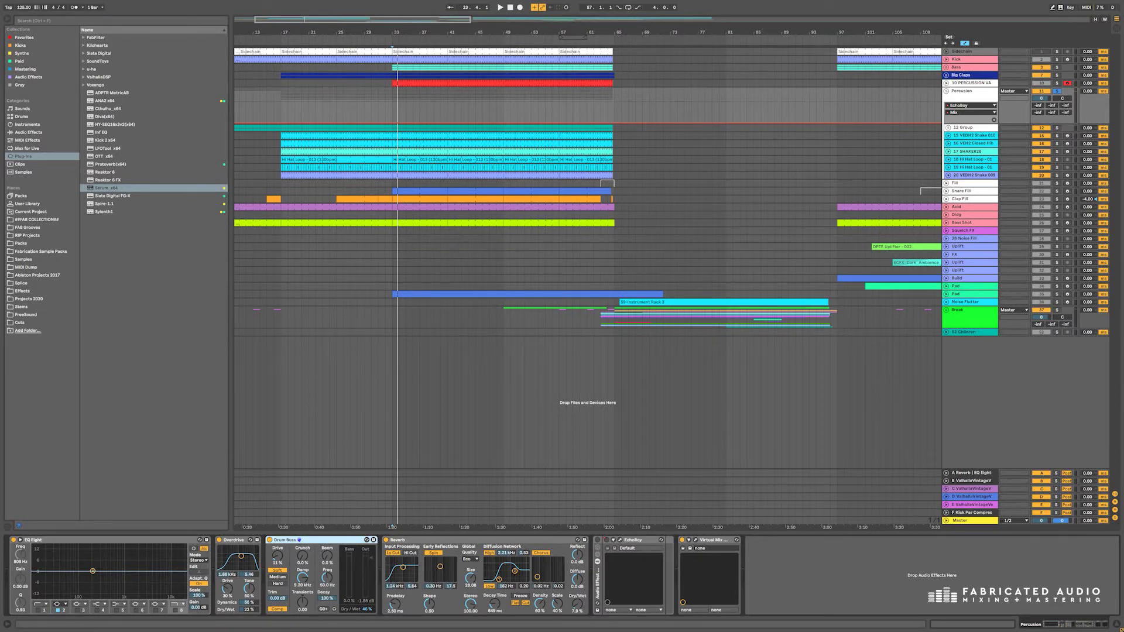
{"action": "left_click", "coordinate": [269, 540]}
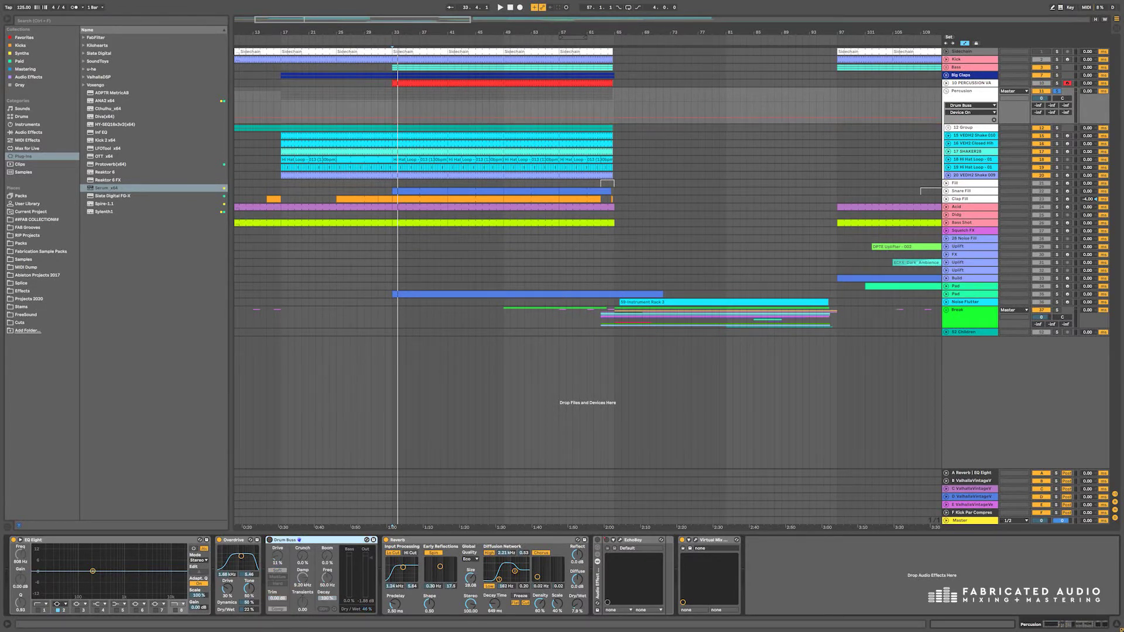
{"action": "left_click", "coordinate": [219, 540]}
{"action": "key", "text": "space"}
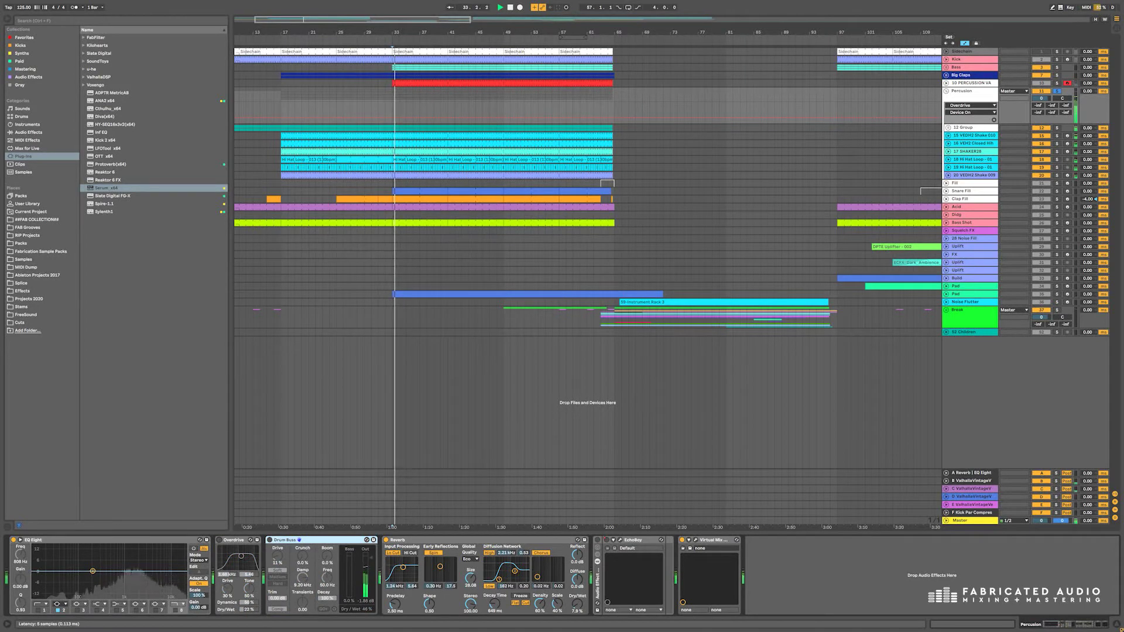
{"action": "left_click", "coordinate": [269, 540]}
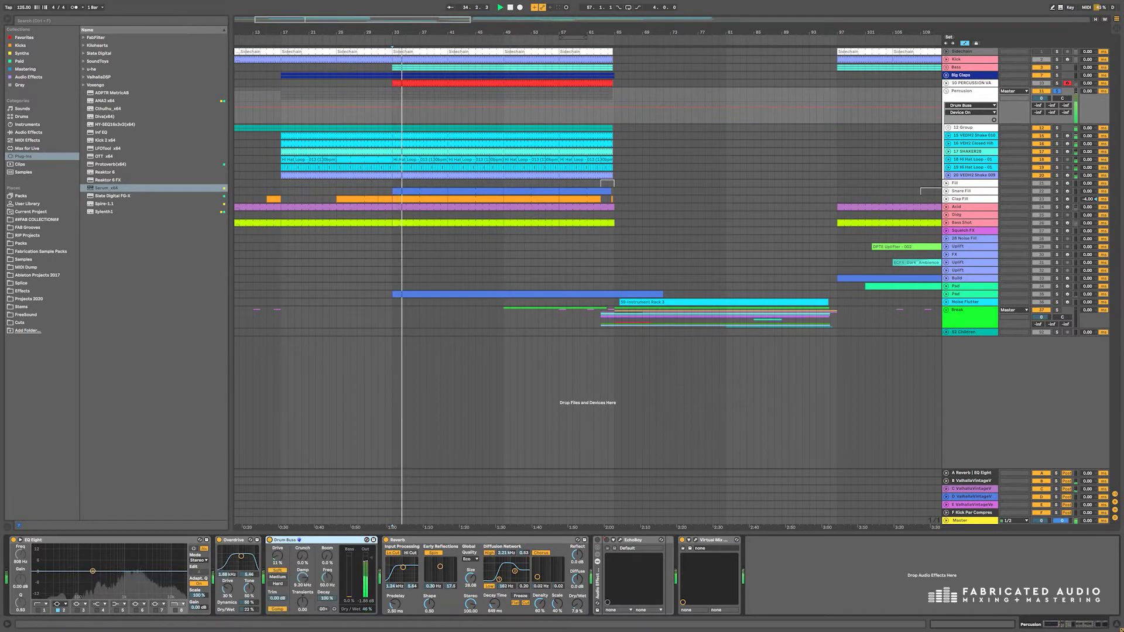
{"action": "key", "text": "space"}
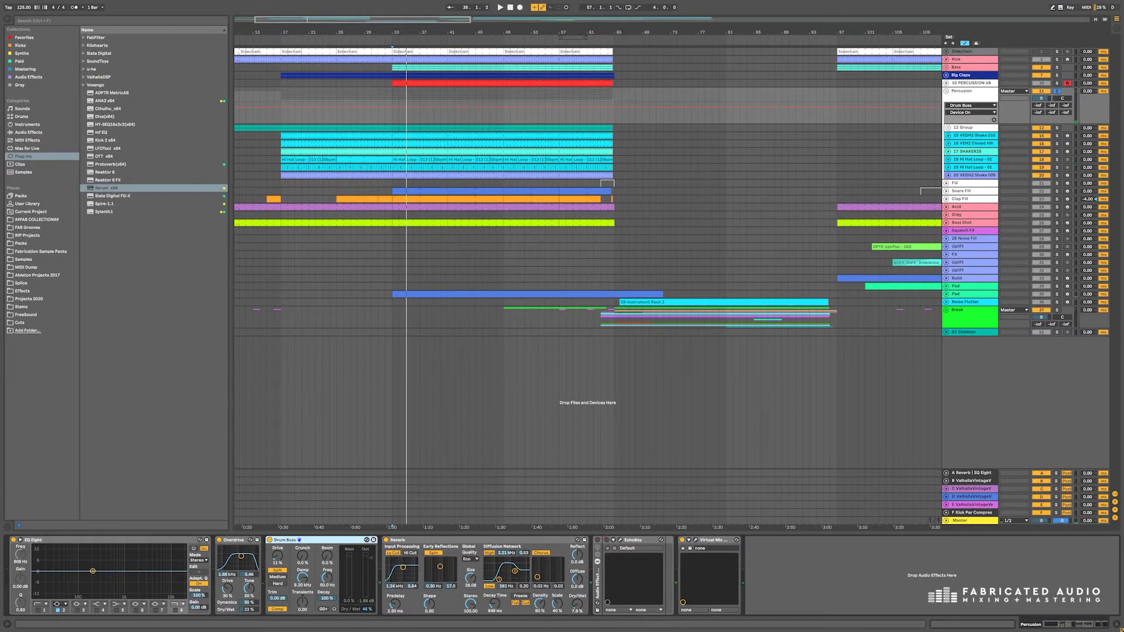
{"action": "left_click", "coordinate": [365, 609]}
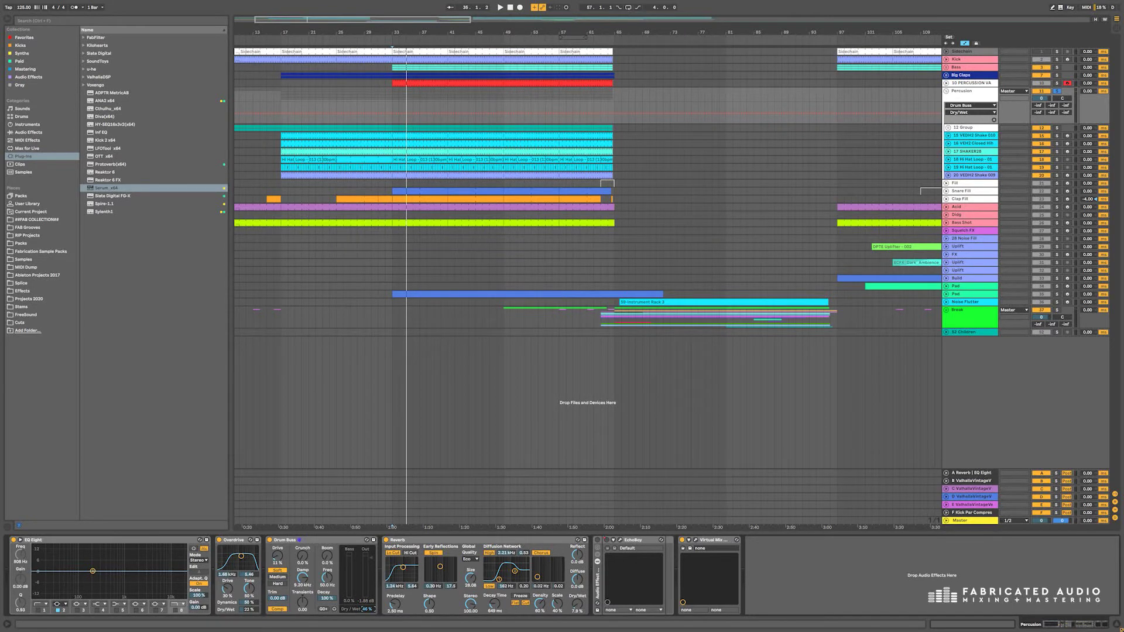
{"action": "left_click", "coordinate": [322, 540]}
- Show the effects on 12-Group inside Percussion, audition the group, and unfold it to reveal its Clap tracks
{"action": "left_click", "coordinate": [970, 127]}
{"action": "key", "text": "space"}
{"action": "key", "text": "space"}
{"action": "left_click", "coordinate": [948, 127]}
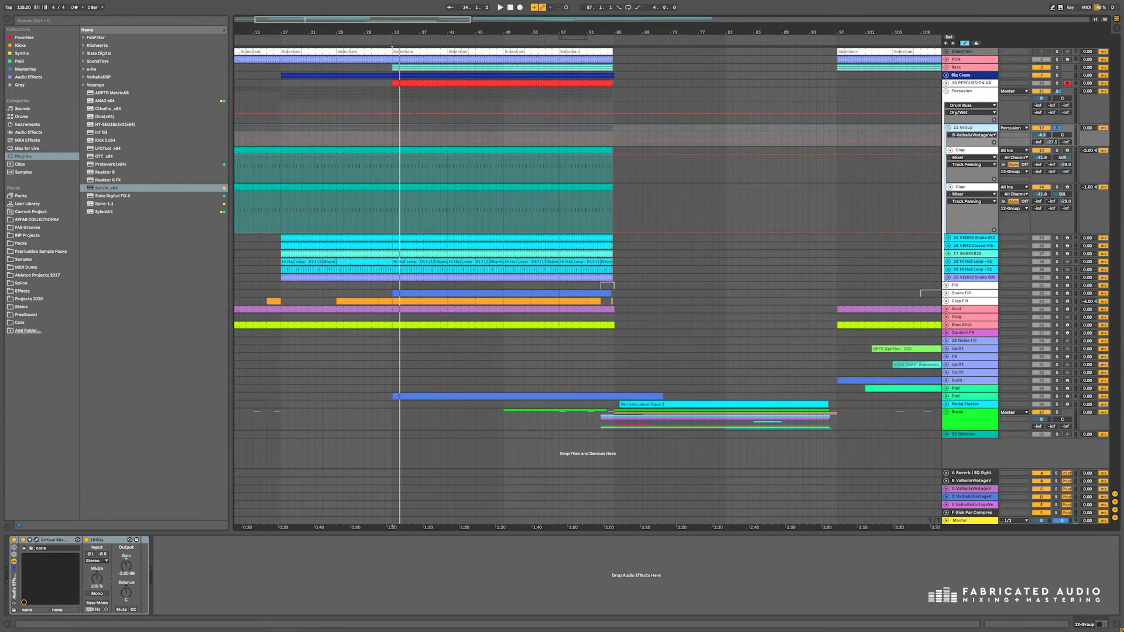
- Show the first Clap track's device chain in 12-Group and audition that track soloed from bar 33
{"action": "key", "text": "Down"}
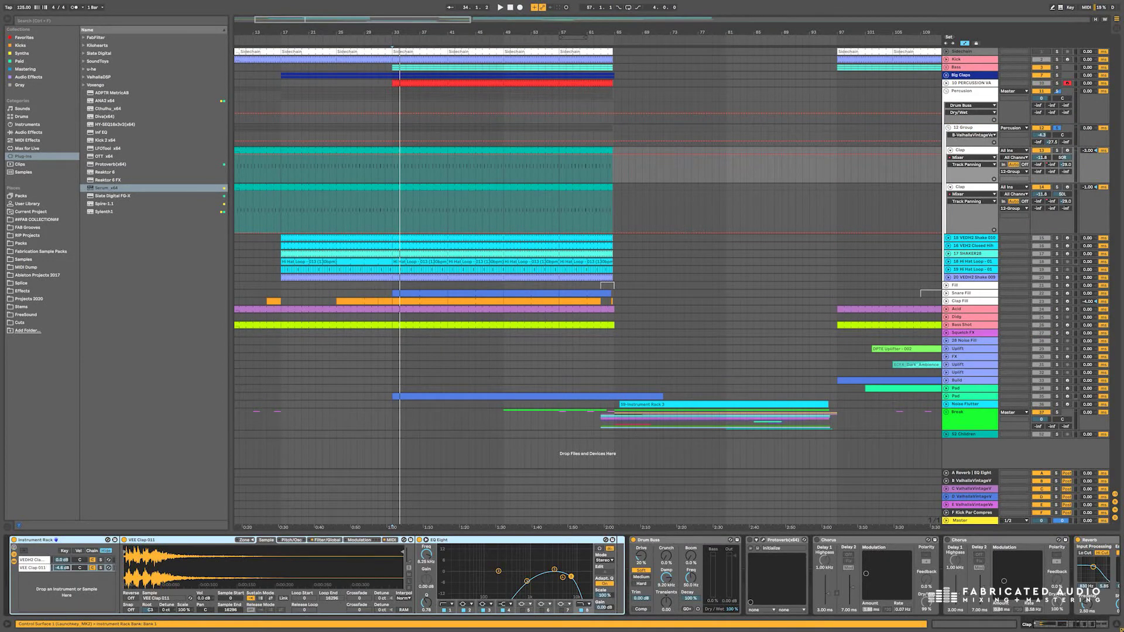
{"action": "key", "text": "space"}
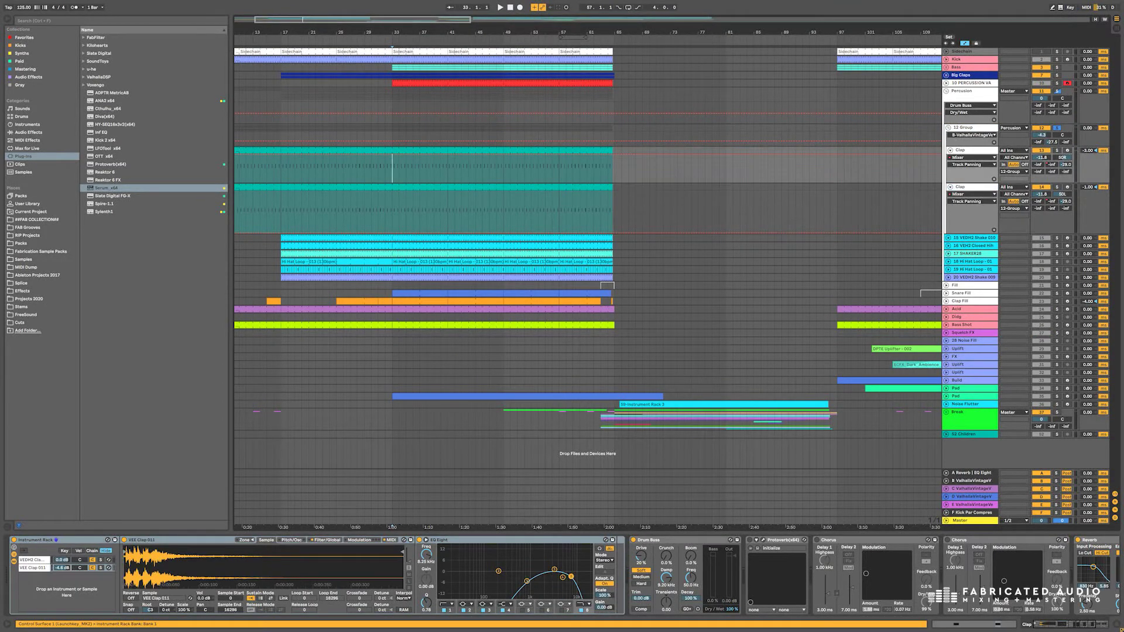
{"action": "left_click", "coordinate": [1057, 91]}
{"action": "key", "text": "Up"}
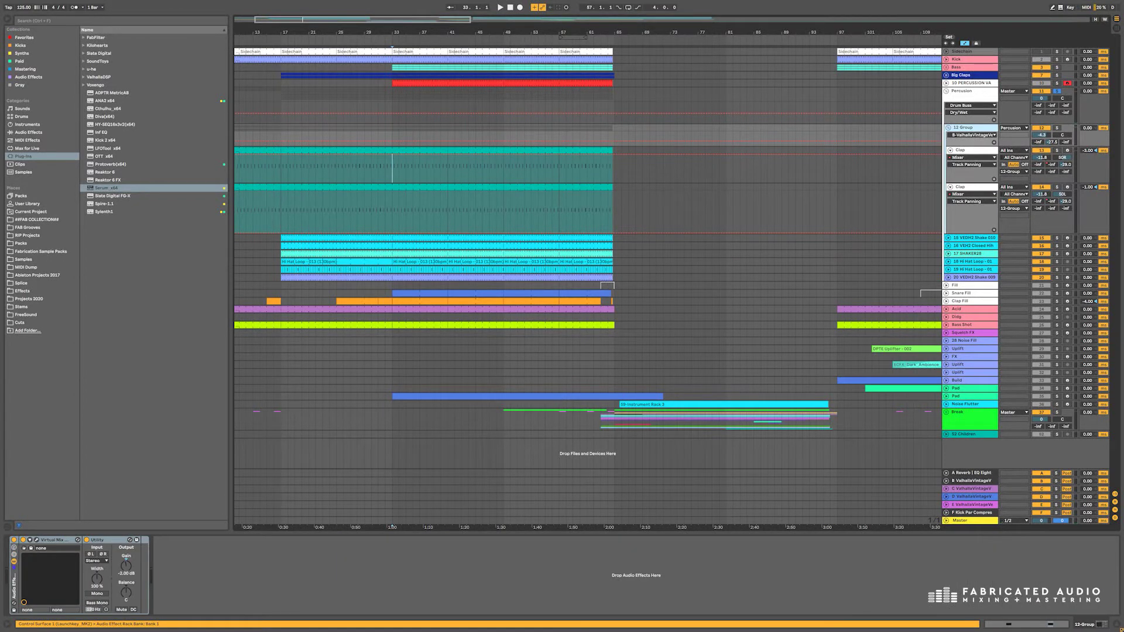
{"action": "key", "text": "Down"}
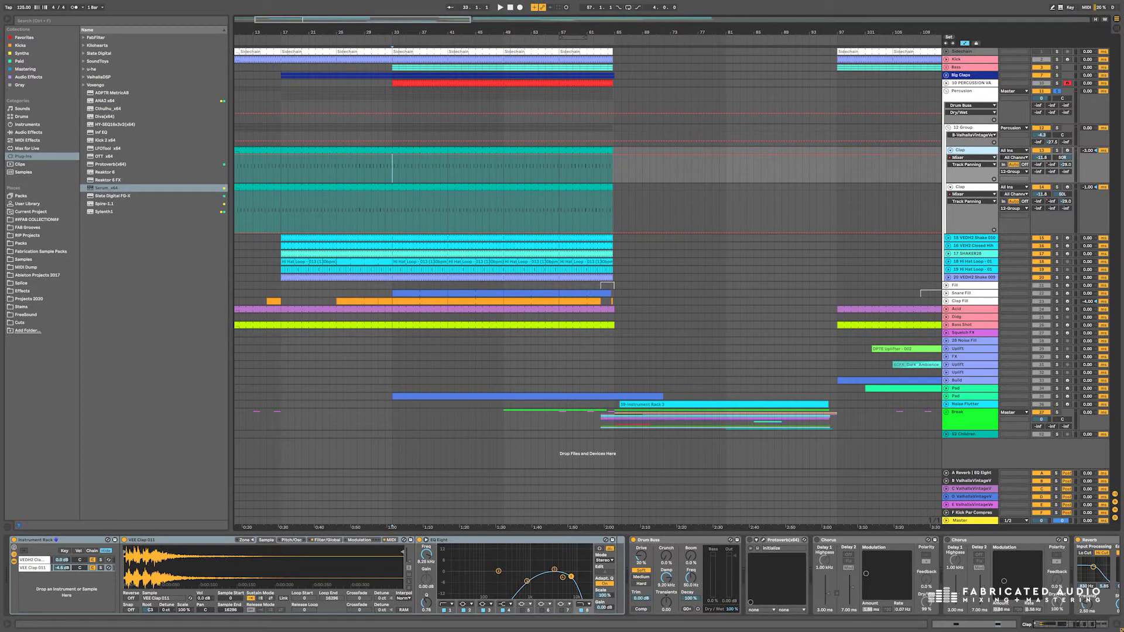
{"action": "key", "text": "s"}
{"action": "key", "text": "space"}
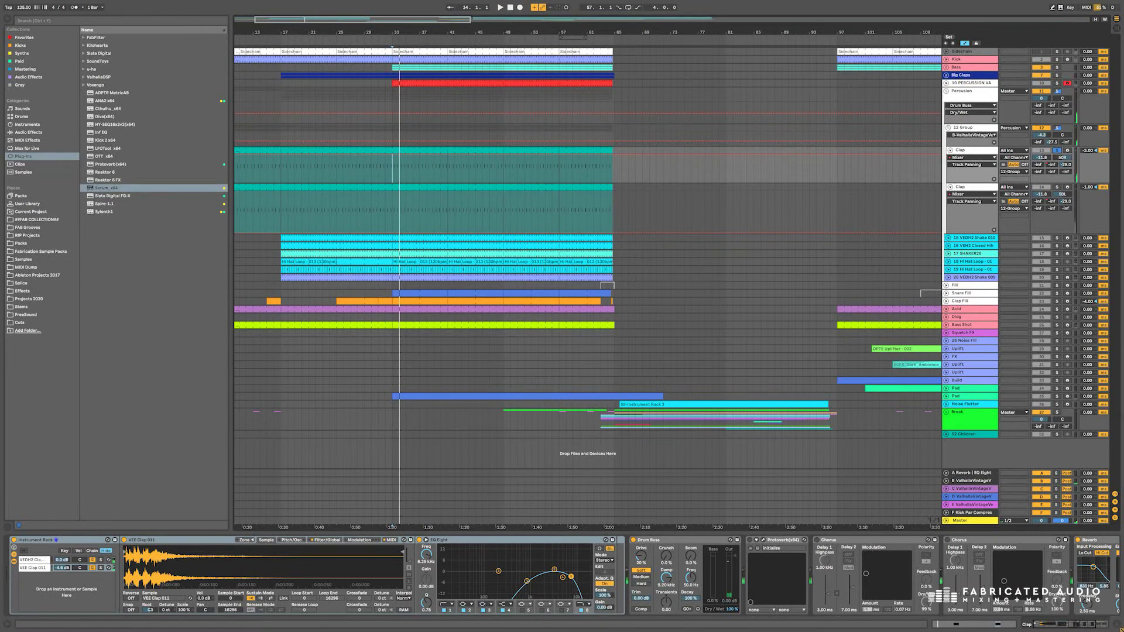
{"action": "key", "text": "space"}
{"action": "key", "text": "space"}
- Solo the second Clap track, examine its EQ Eight curve in the expanded display, and audition the track
{"action": "left_click", "coordinate": [1056, 186]}
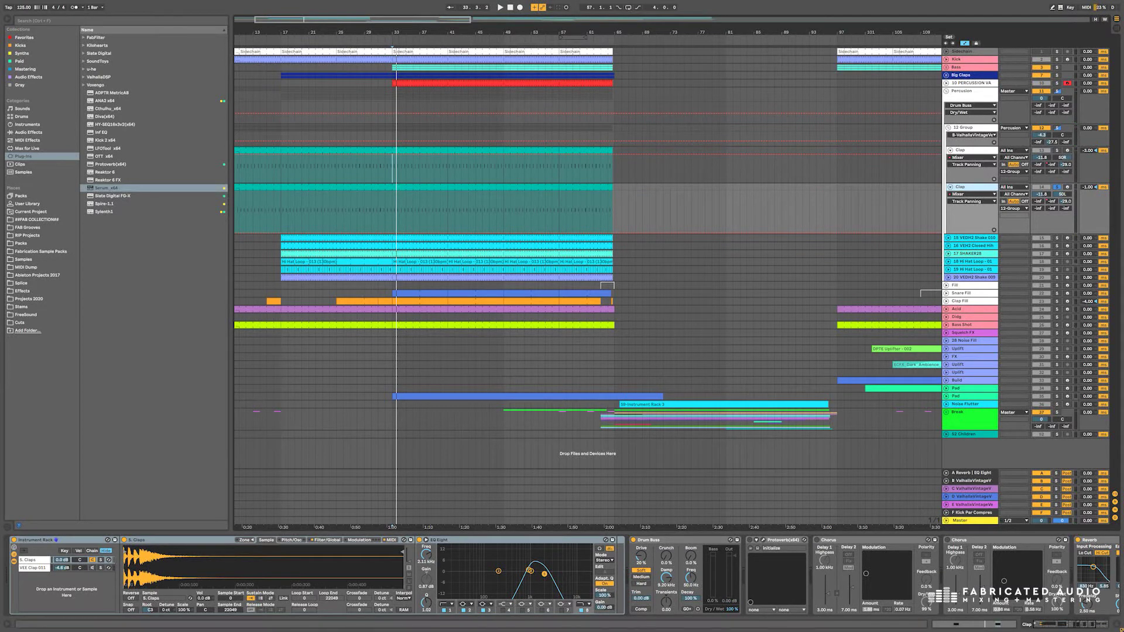
{"action": "left_click", "coordinate": [426, 540]}
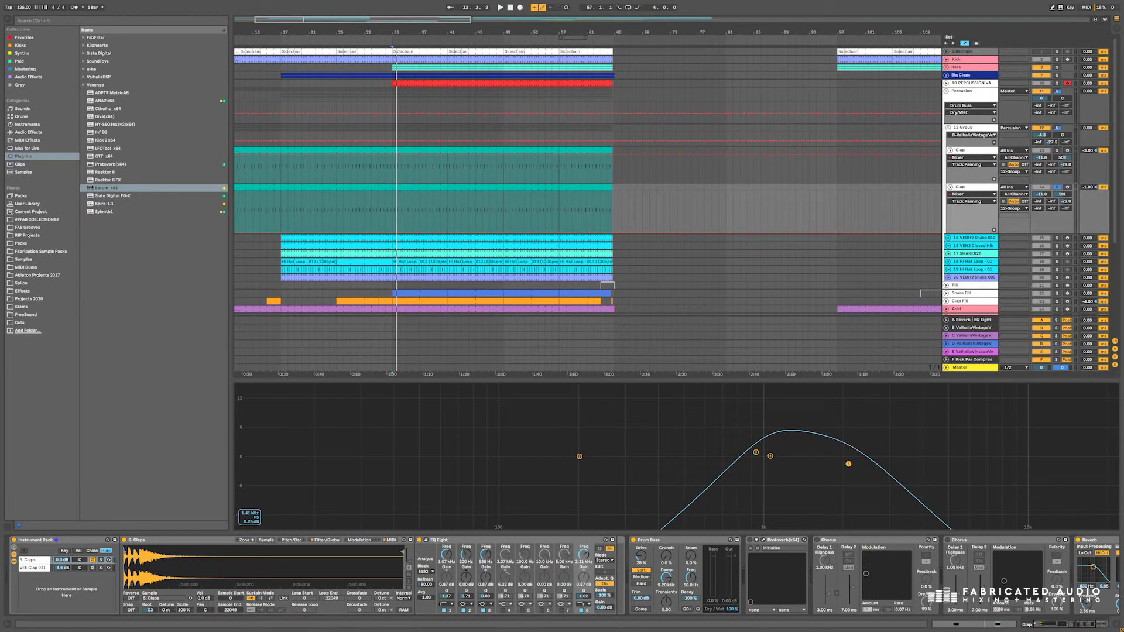
{"action": "left_click", "coordinate": [426, 540]}
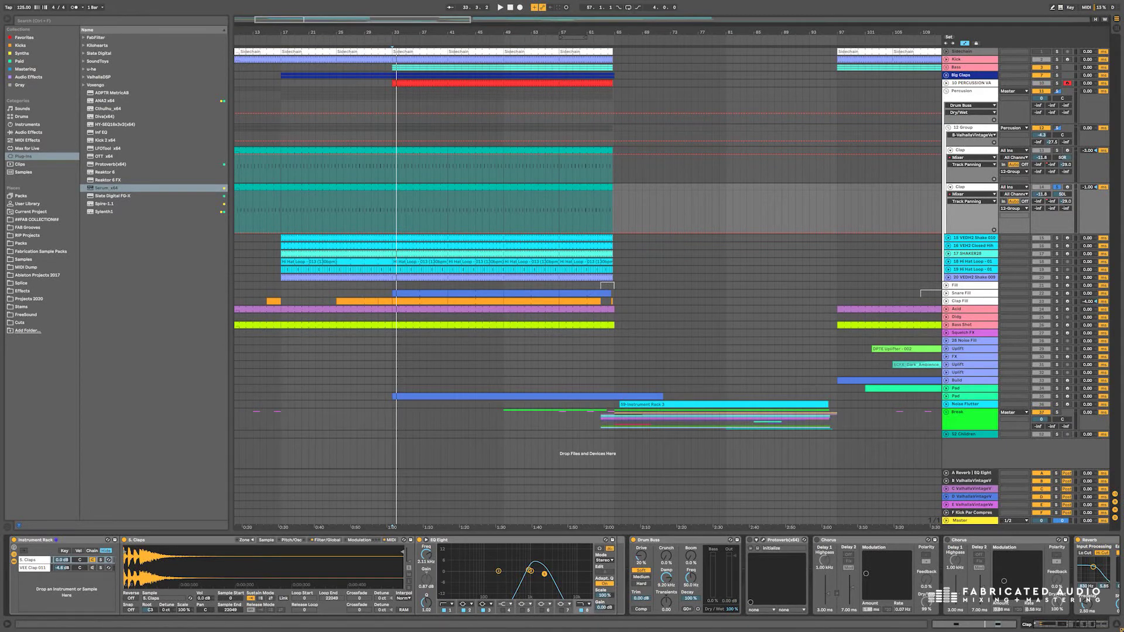
{"action": "key", "text": "space"}
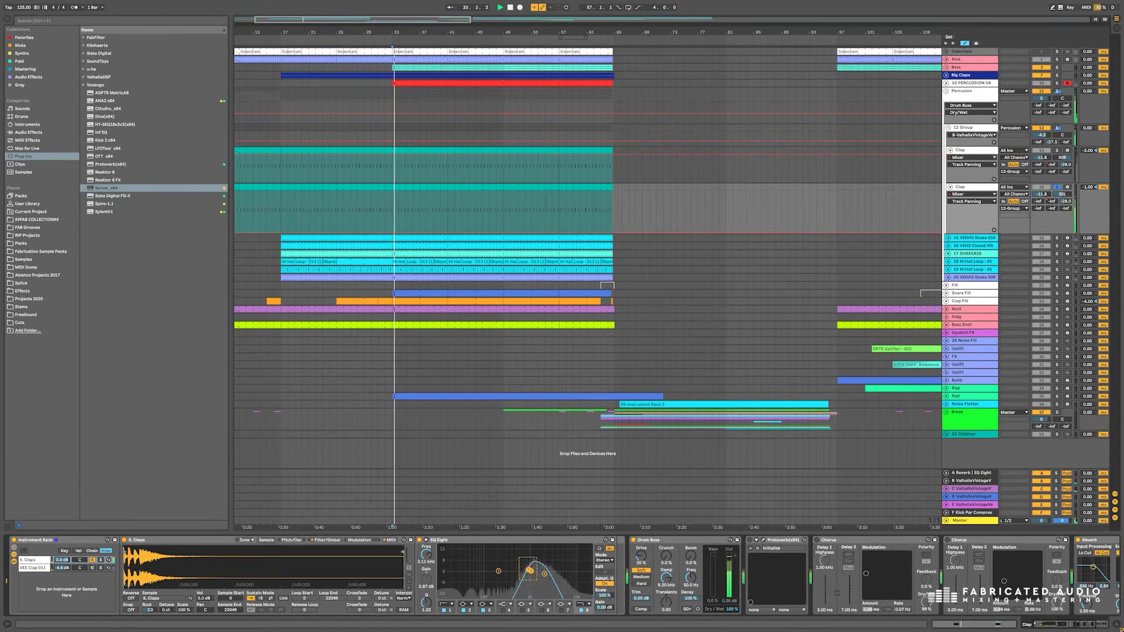
{"action": "key", "text": "space"}
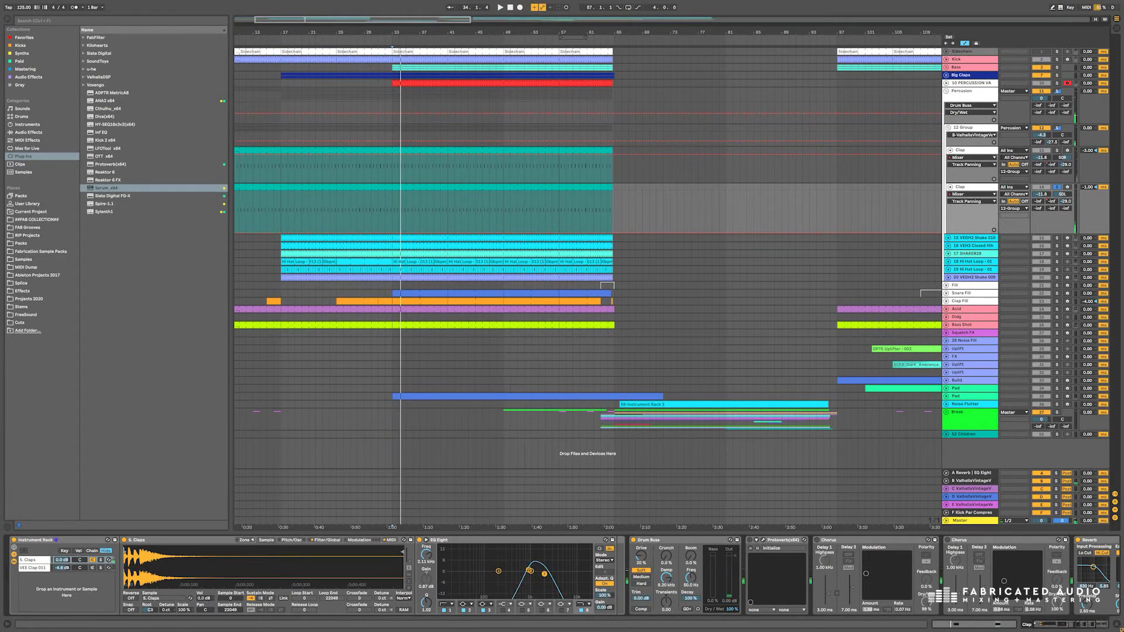
{"action": "left_click", "coordinate": [427, 540]}
{"action": "left_click", "coordinate": [426, 540]}
{"action": "key", "text": "space"}
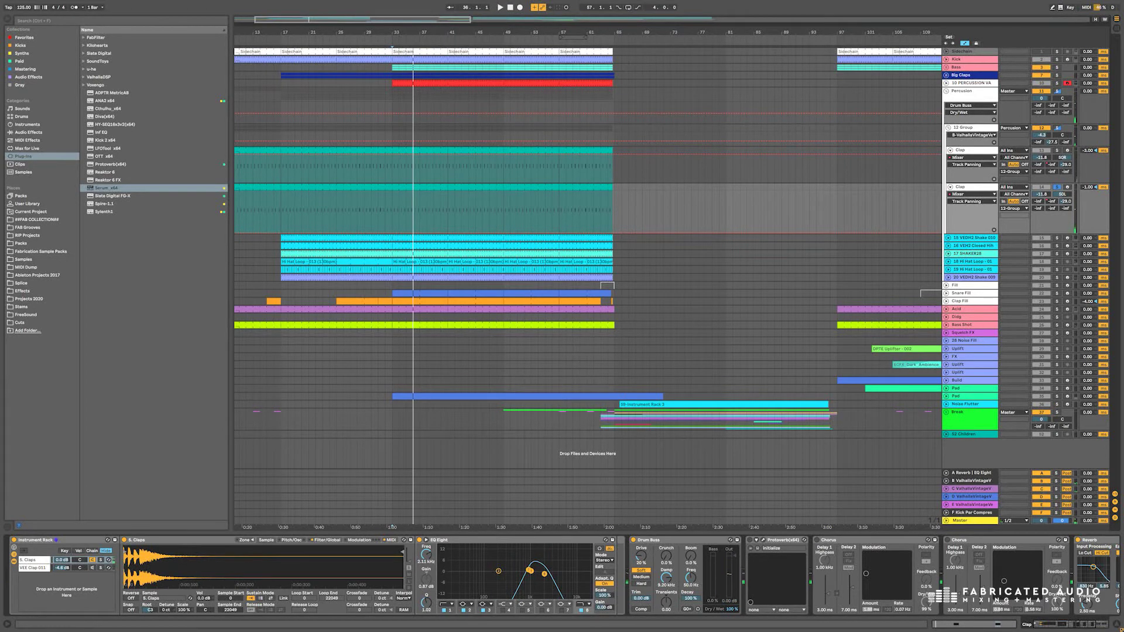
{"action": "left_click", "coordinate": [427, 540]}
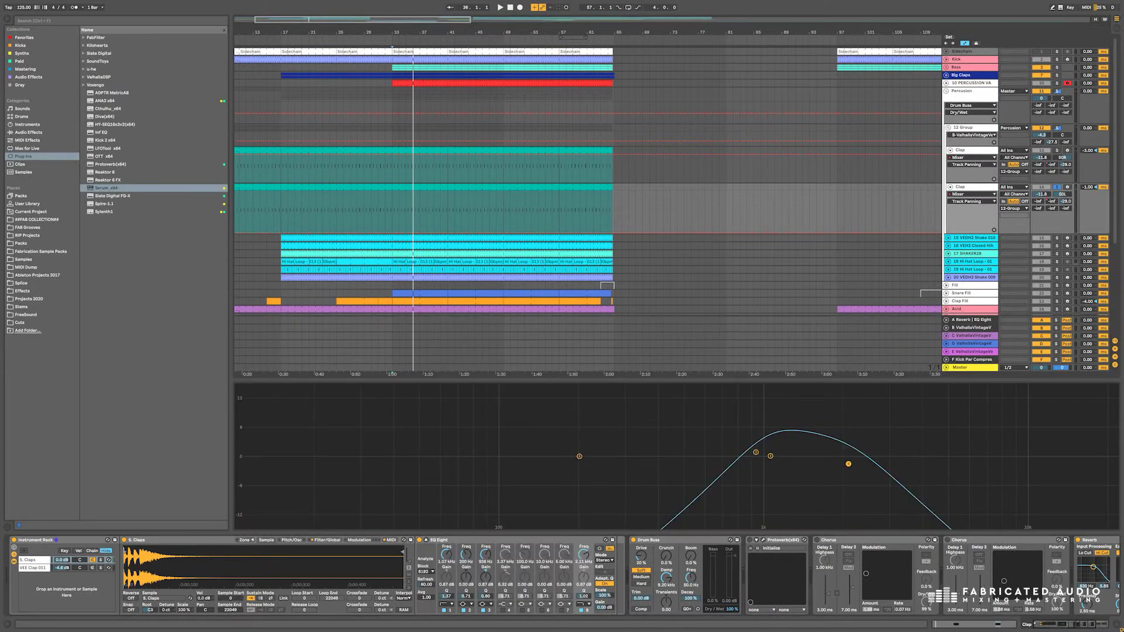
{"action": "left_click", "coordinate": [426, 540]}
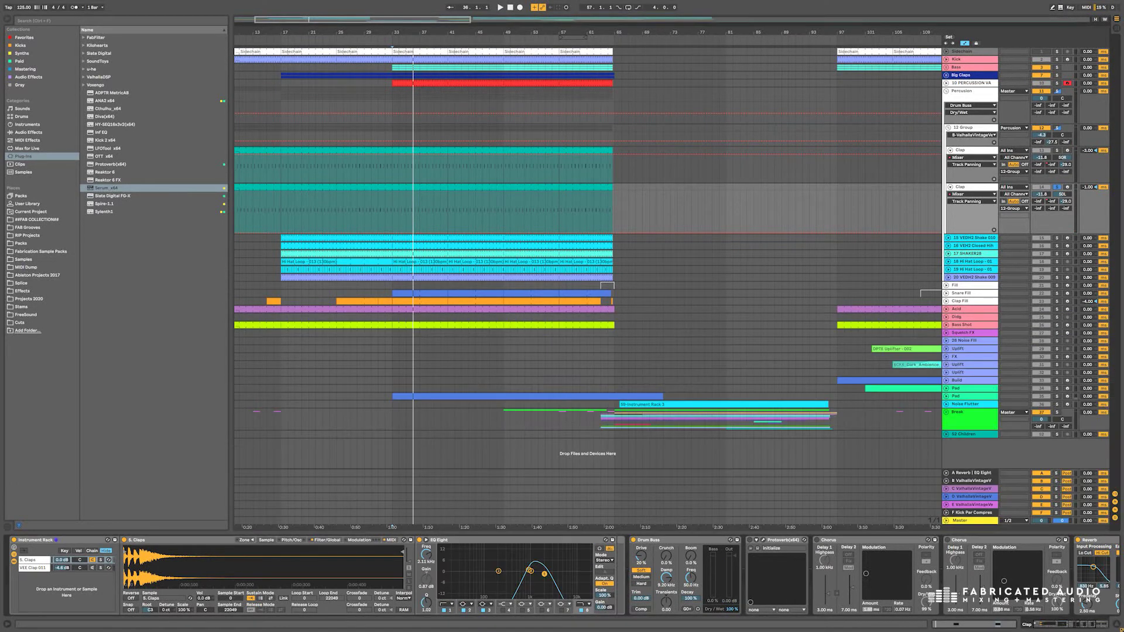
- Unsolo the second Clap track, then fold 12-Group and the Percussion group
{"action": "key", "text": "s"}
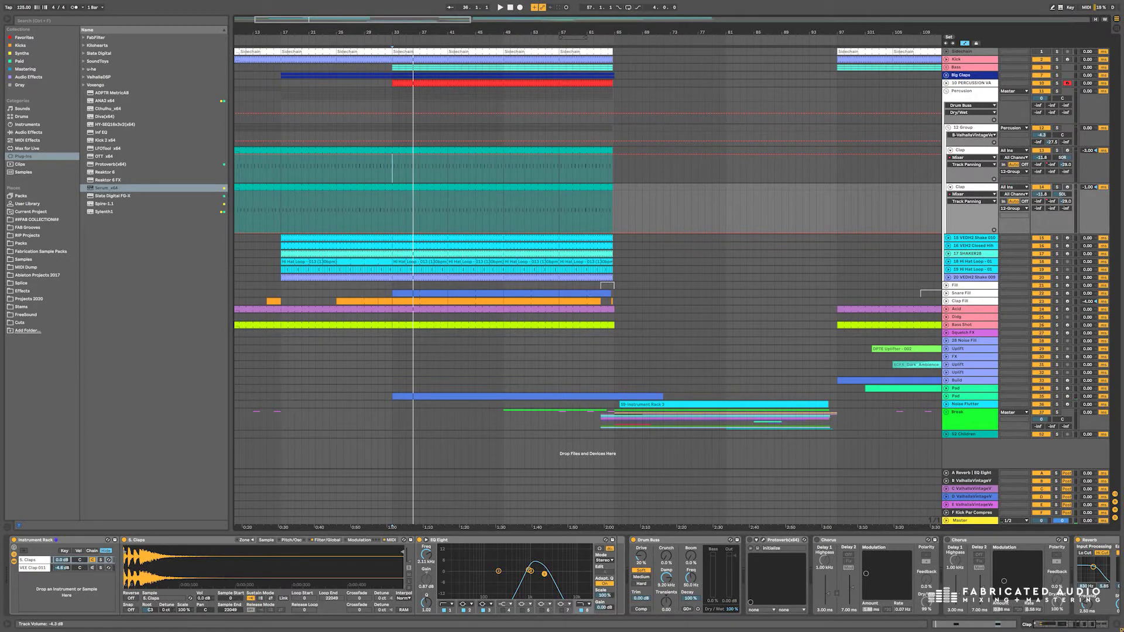
{"action": "left_click", "coordinate": [969, 91]}
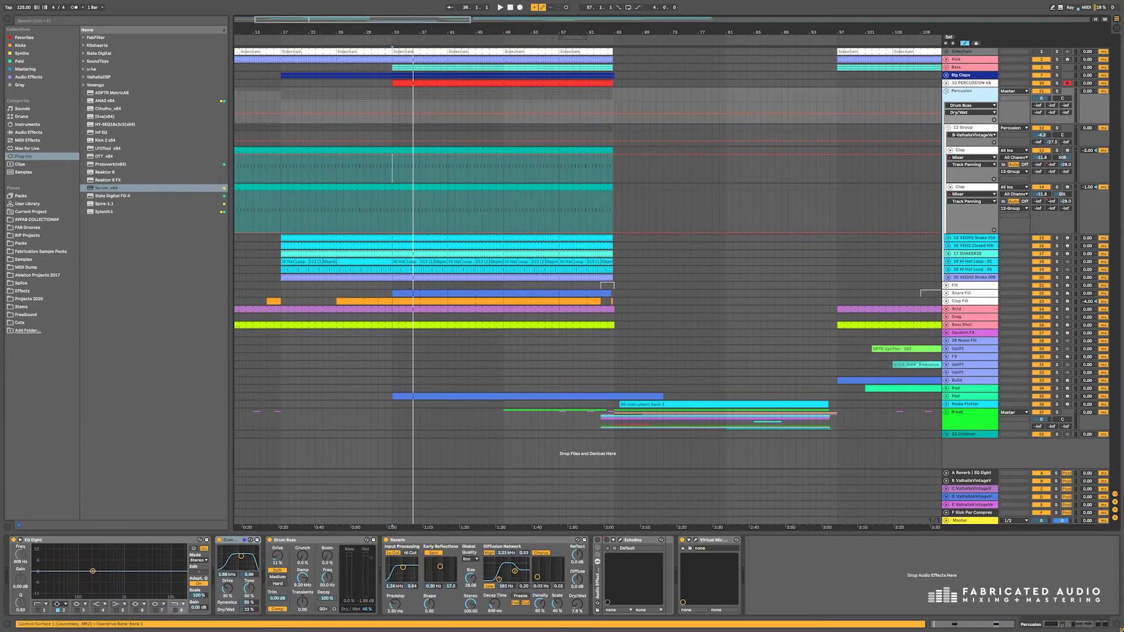
{"action": "left_click", "coordinate": [948, 128]}
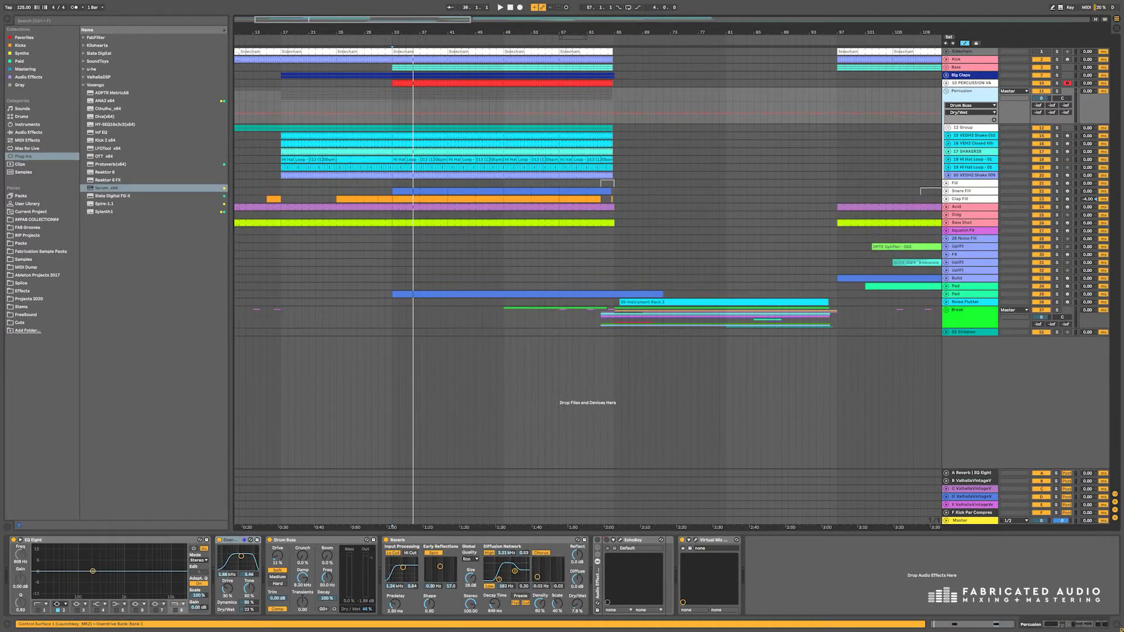
{"action": "left_click", "coordinate": [946, 91]}
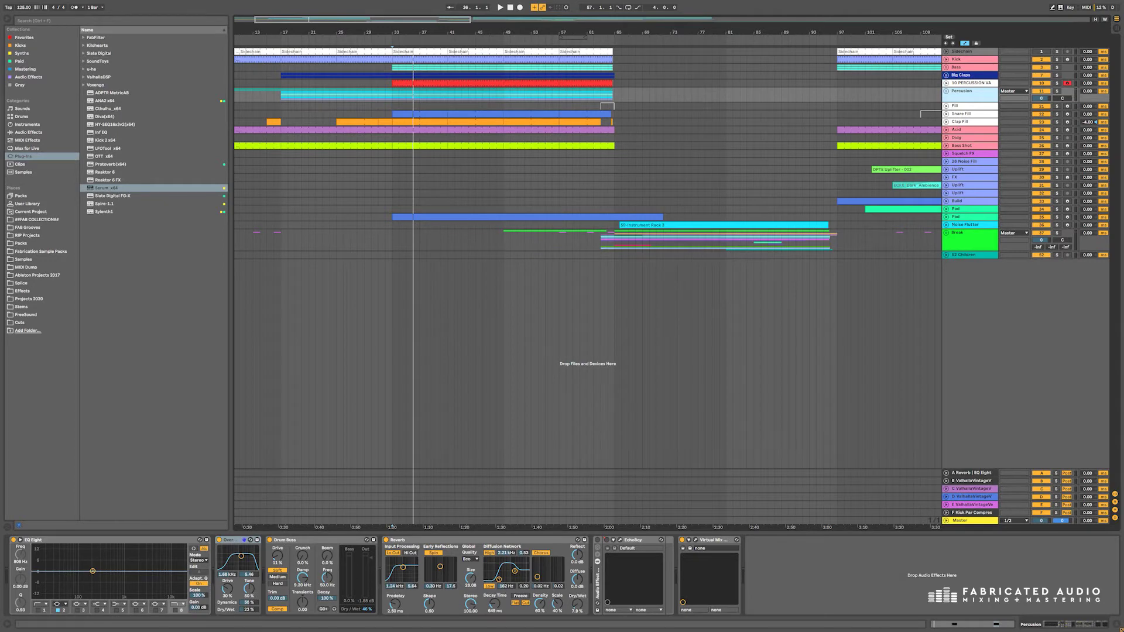
- Check the Fill and Snare Fill tracks across the arrangement and play the full mix from bar 49
{"action": "scroll", "coordinate": [588, 264], "scroll_direction": "down", "scroll_amount": 5}
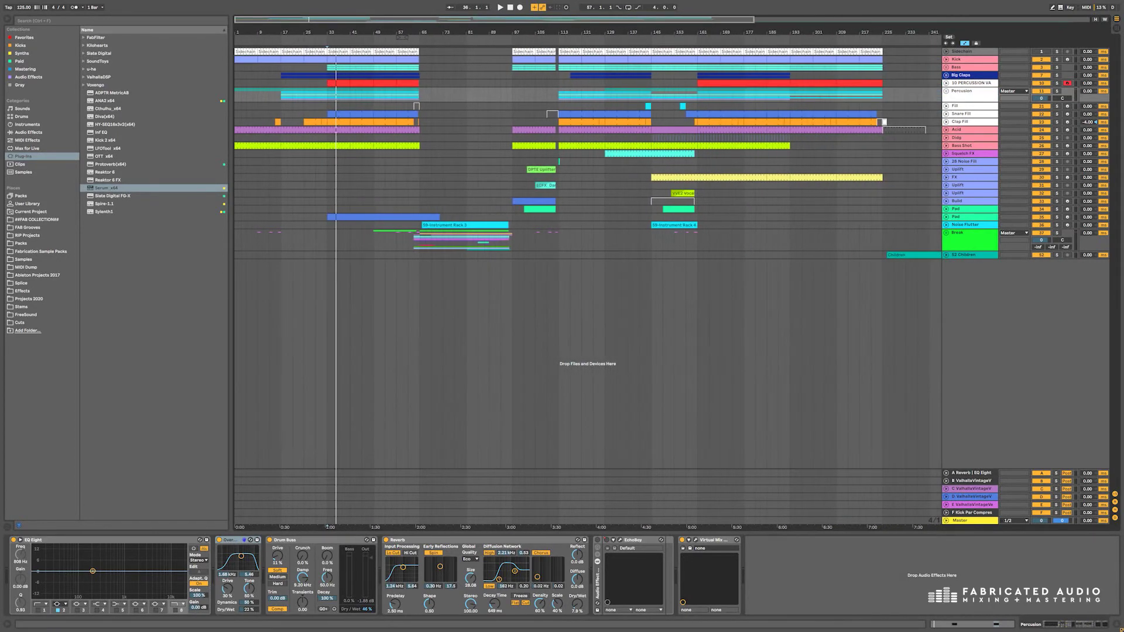
{"action": "left_click", "coordinate": [946, 106]}
{"action": "left_click", "coordinate": [946, 105]}
{"action": "left_click", "coordinate": [946, 114]}
{"action": "key", "text": "alt+minus"}
{"action": "key", "text": "alt+plus"}
{"action": "key", "text": "alt+minus"}
{"action": "left_click_drag", "start_coordinate": [366, 32], "coordinate": [473, 74]}
{"action": "key", "text": "minus"}
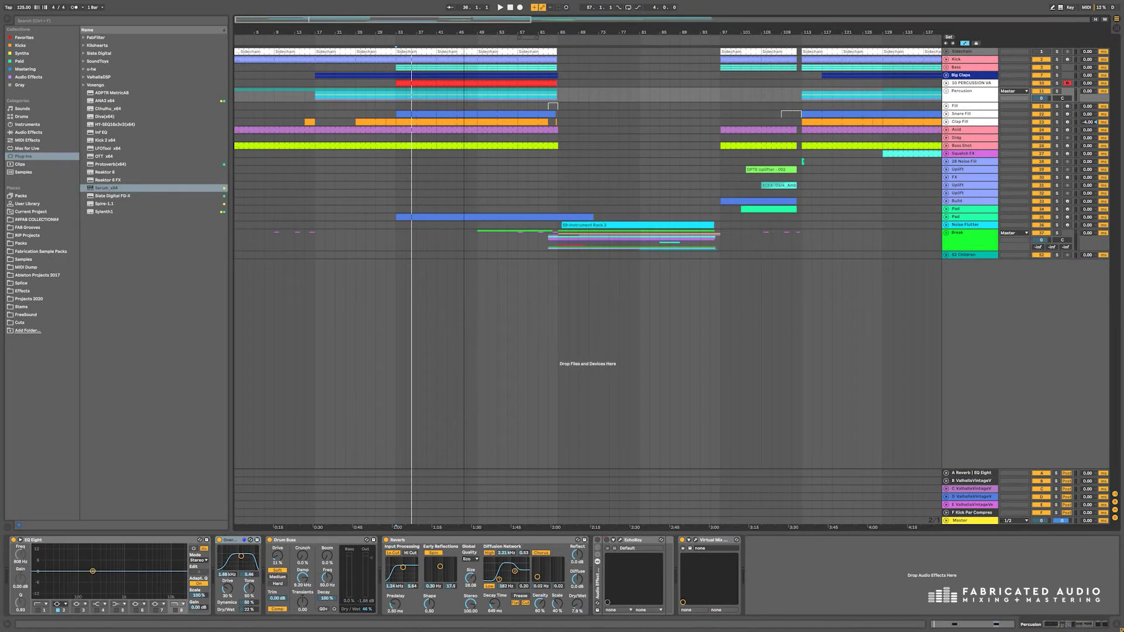
{"action": "key", "text": "minus"}
{"action": "key", "text": "space"}
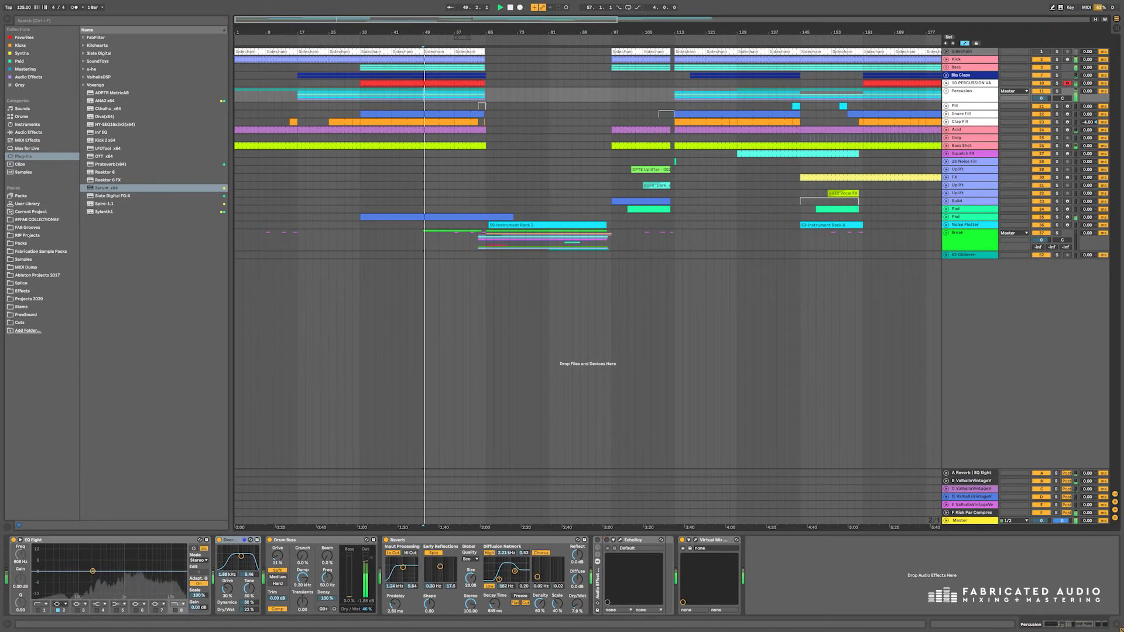
- Toggle the Percussion group's solo while auditioning it with the fill tracks from bar 49, and stop playback
{"action": "left_click", "coordinate": [1056, 91]}
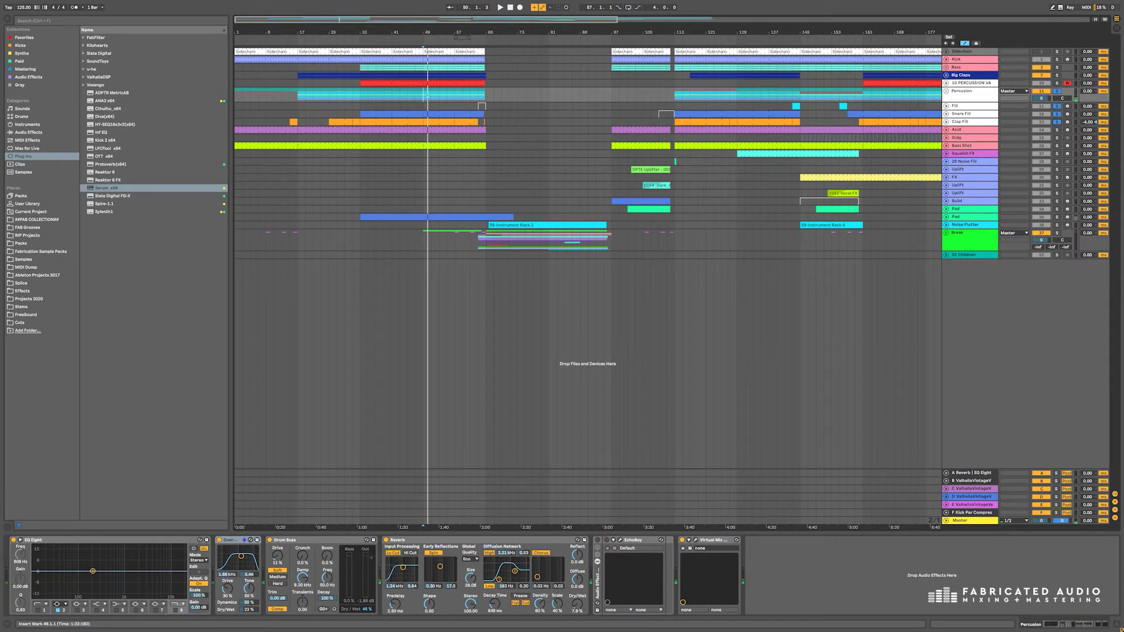
{"action": "key", "text": "space"}
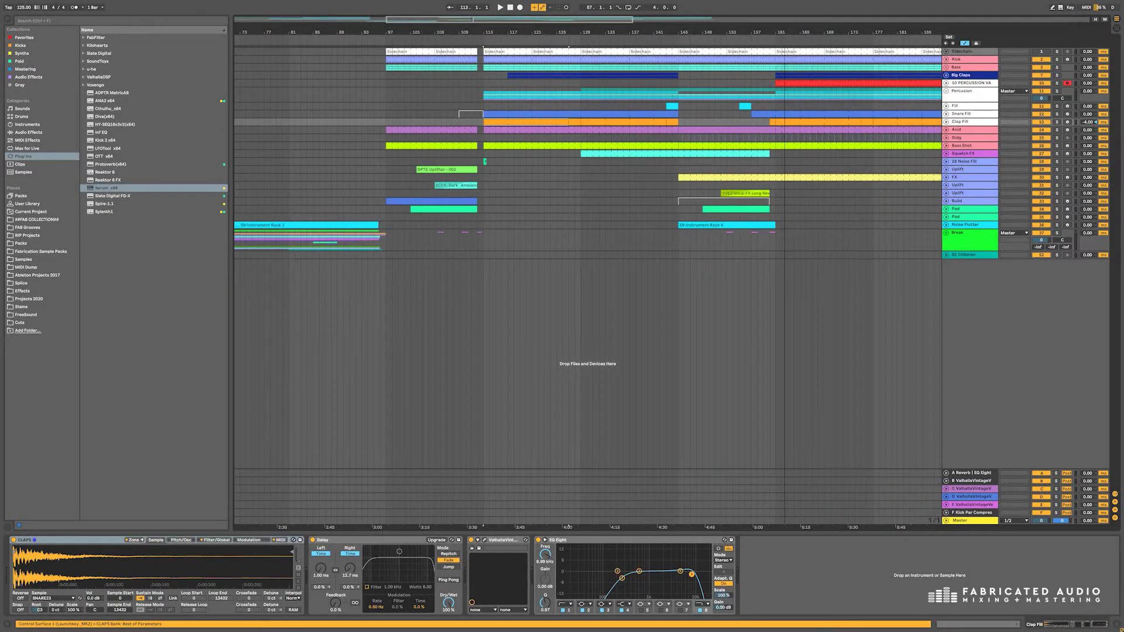
- Solo and unfold the Acid track to show its automation and device chain, and set the playback start at bar 145
{"action": "scroll", "coordinate": [587, 258], "scroll_direction": "right", "scroll_amount": 3}
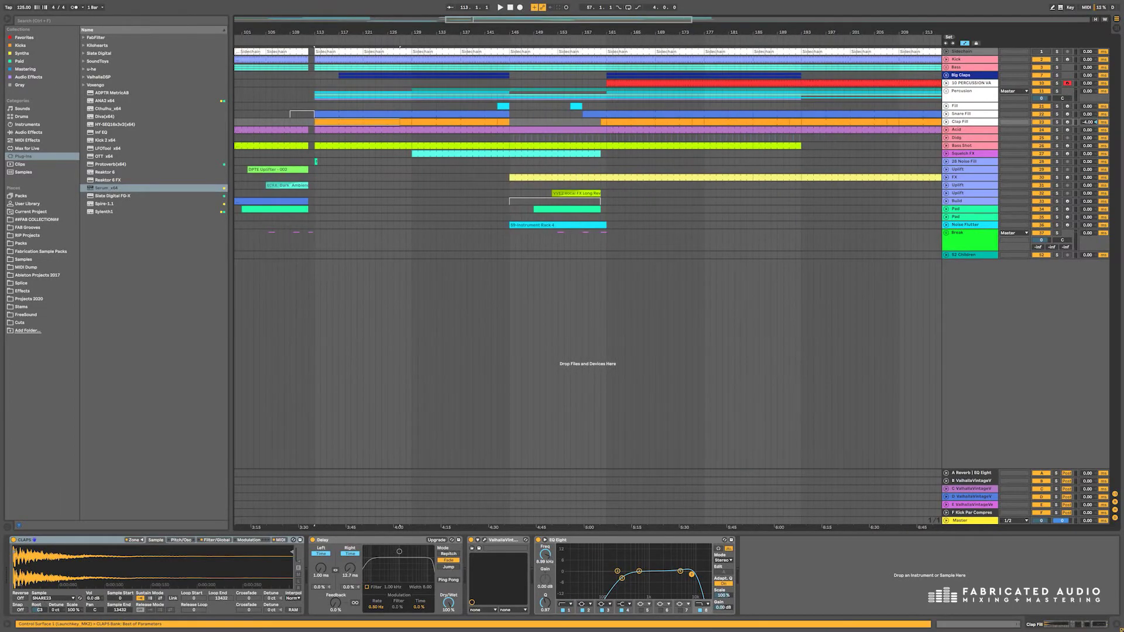
{"action": "left_click", "coordinate": [1056, 130]}
{"action": "key", "text": "space"}
{"action": "left_click", "coordinate": [946, 130]}
{"action": "key", "text": "space"}
{"action": "left_click", "coordinate": [510, 152]}
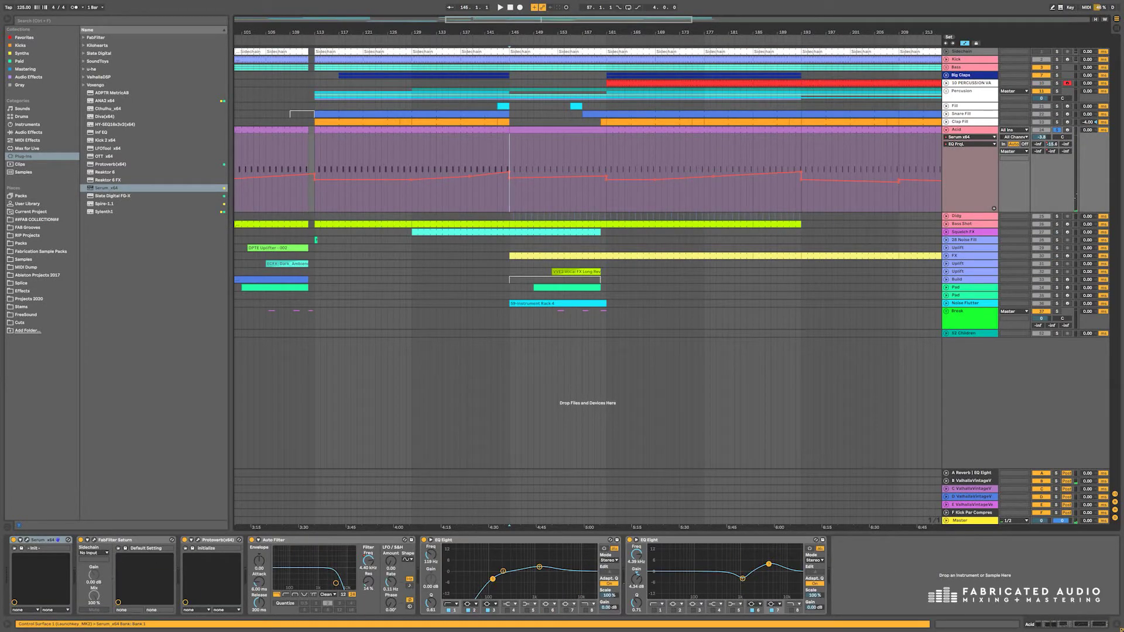
- Unfold the Bass Shot track and the track directly below Acid, and audition the soloed layers from bar 145
{"action": "left_click", "coordinate": [947, 223]}
{"action": "left_click", "coordinate": [946, 216]}
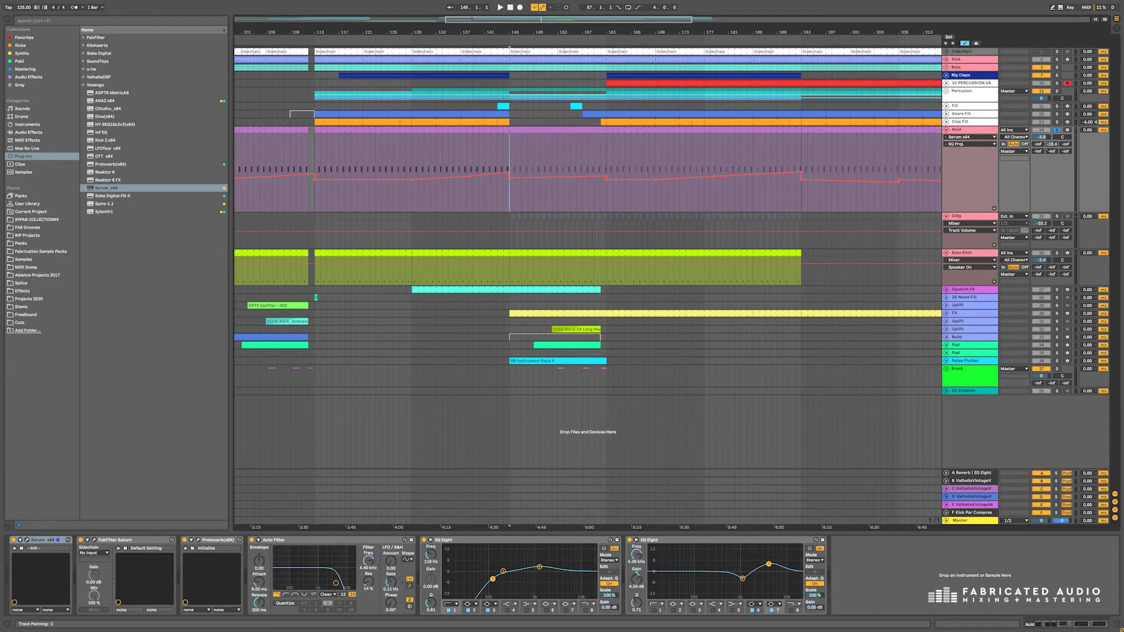
{"action": "scroll", "coordinate": [785, 175], "scroll_direction": "up", "scroll_amount": 3}
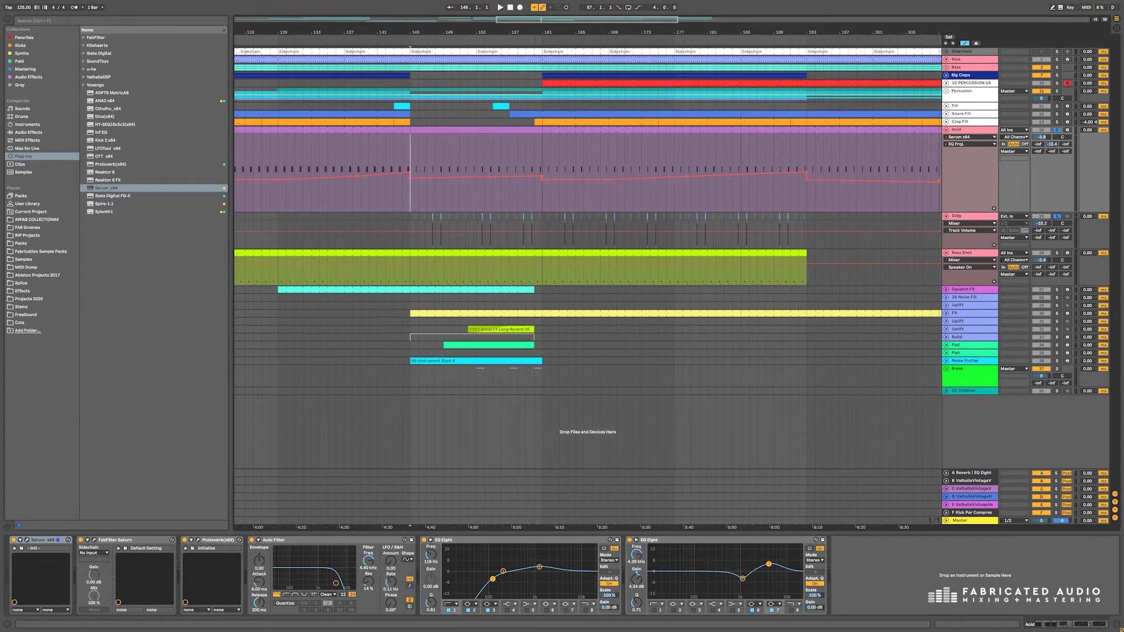
{"action": "key", "text": "space"}
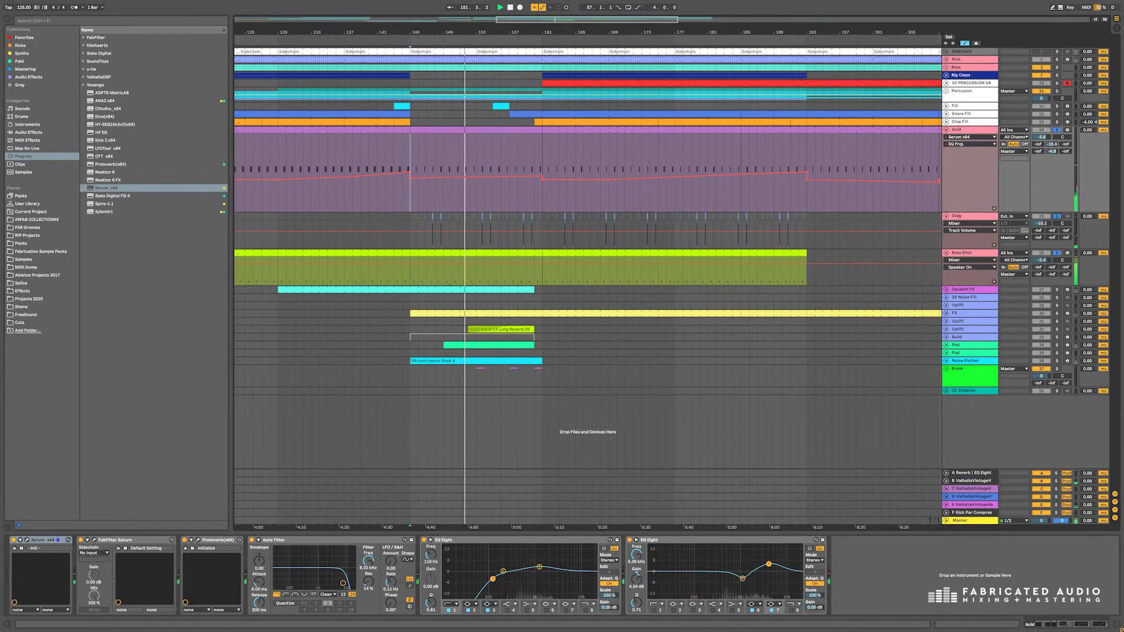
{"action": "key", "text": "space"}
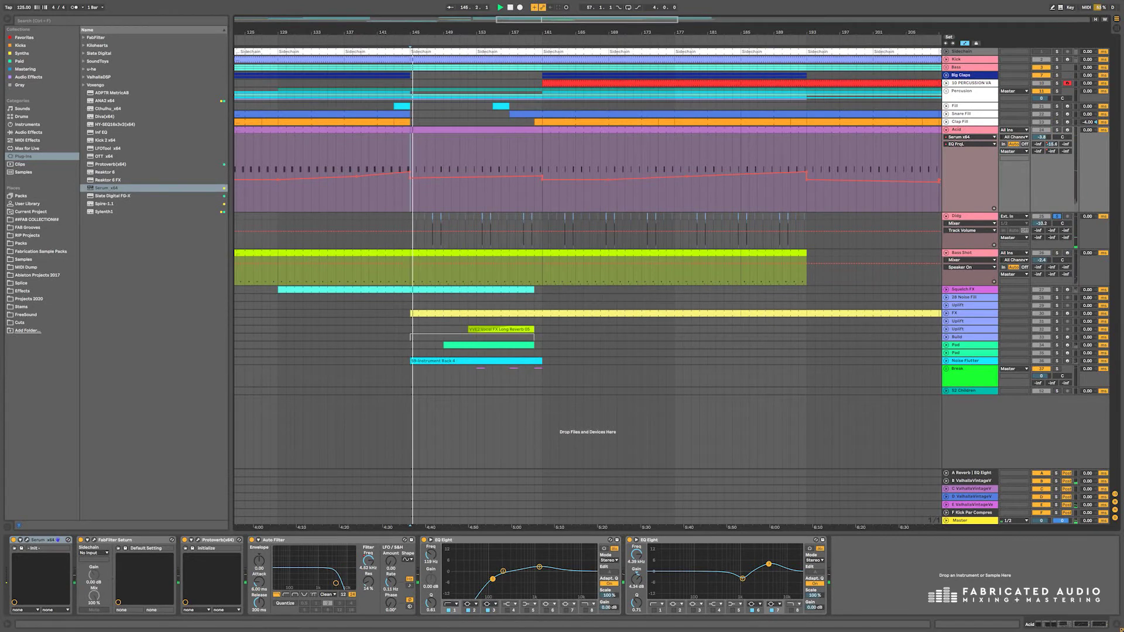